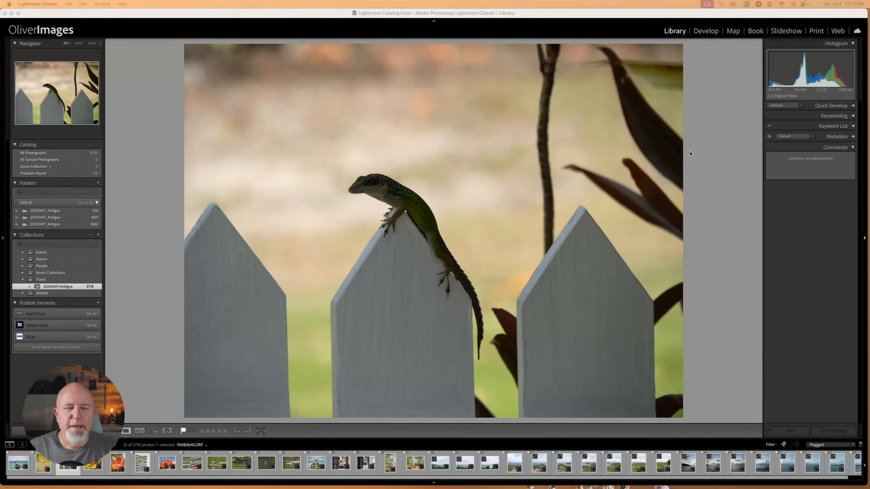
# - Switch the lizard photo to the Develop module and send a copy with Lightroom adjustments to Luminar Neo for editing
pyautogui.click(706, 31)
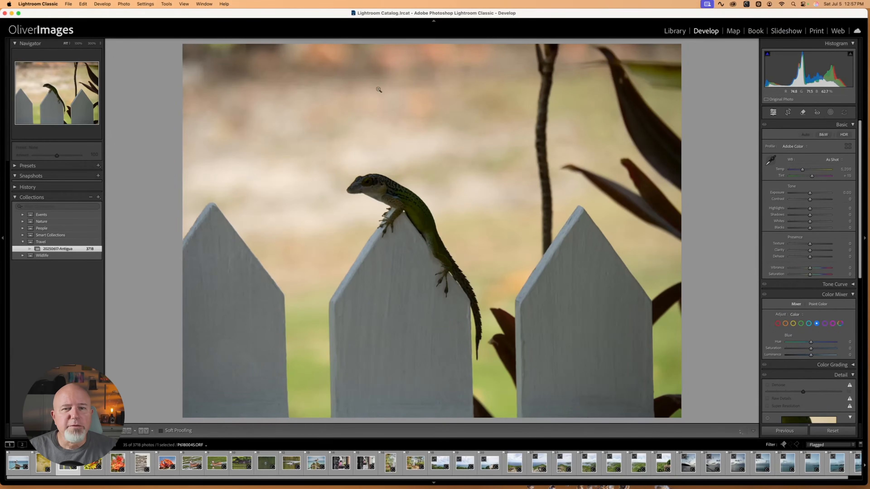
pyautogui.click(122, 4)
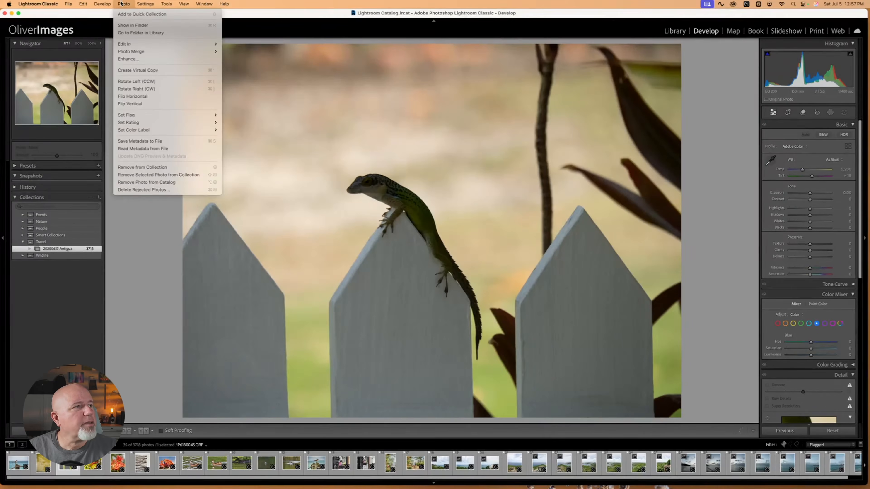
pyautogui.moveTo(138, 44)
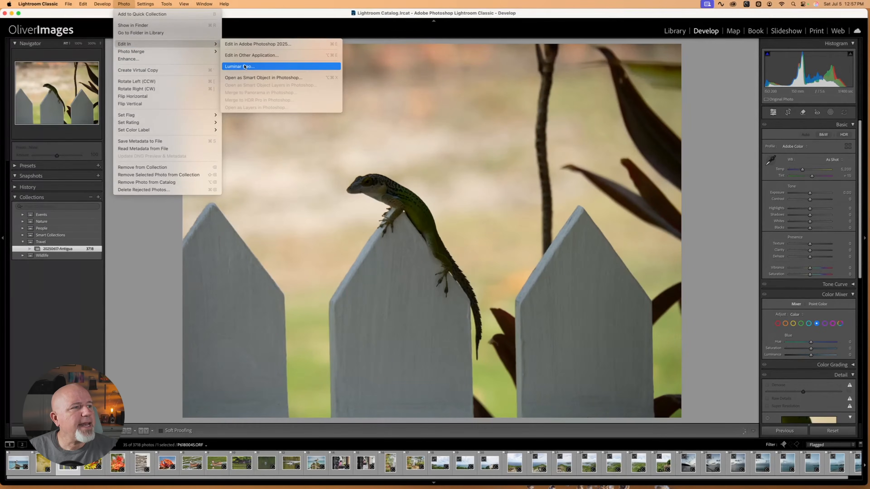
pyautogui.rightClick(450, 167)
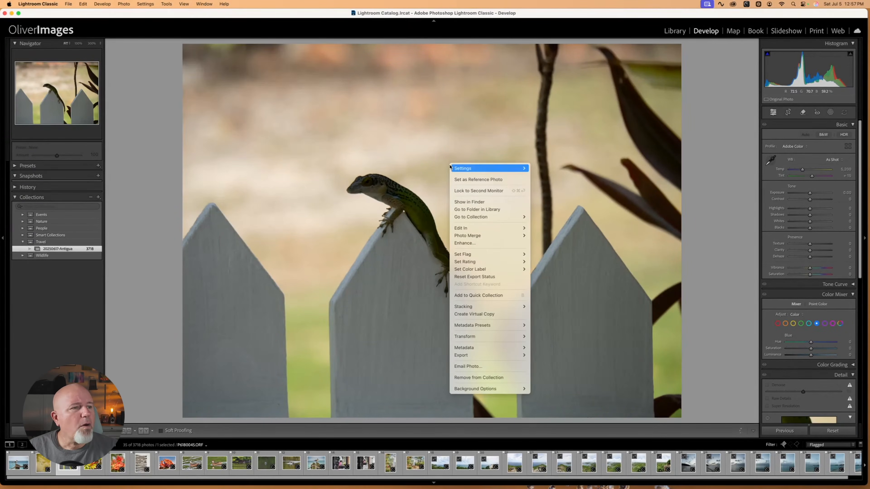
pyautogui.moveTo(449, 168)
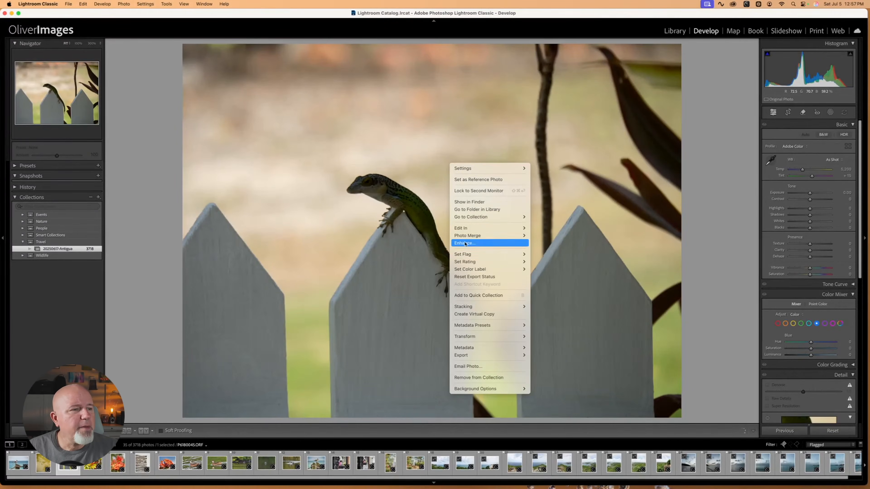
pyautogui.moveTo(465, 230)
pyautogui.click(548, 251)
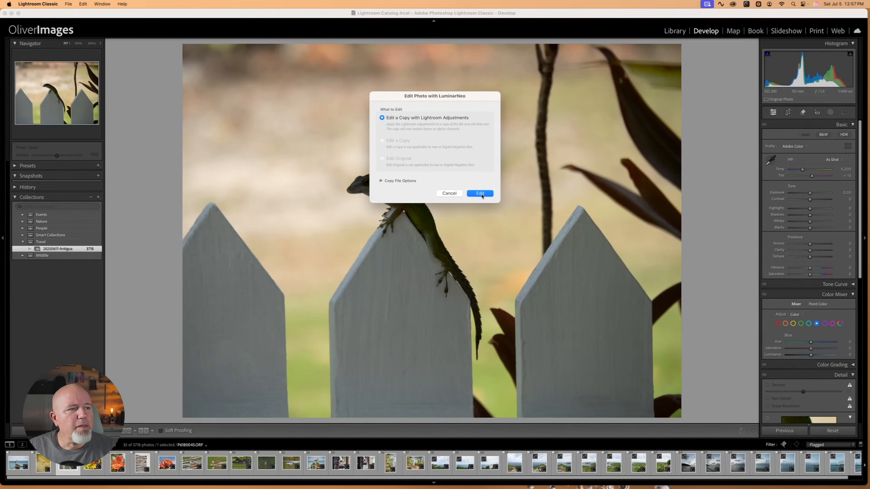
pyautogui.click(480, 194)
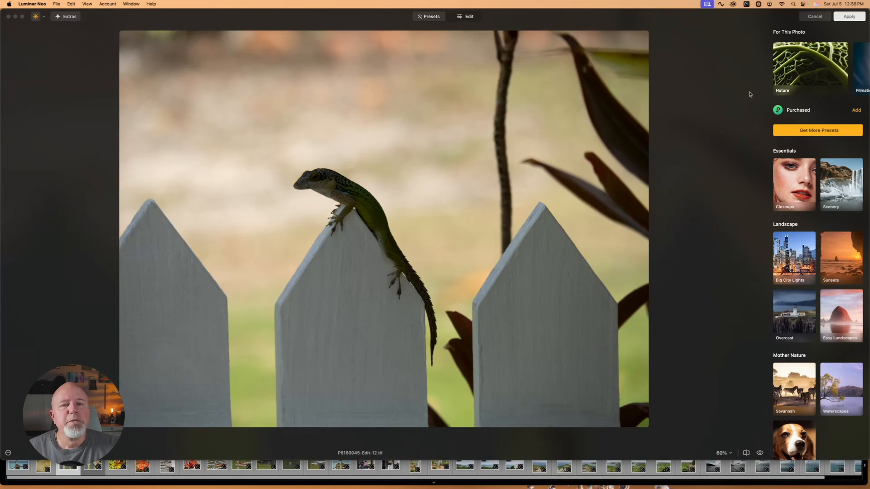
# - Open the suggested Nature preset collection and preview its presets on the lizard photo, from Newt Noir to Arctic Atoms
pyautogui.click(814, 67)
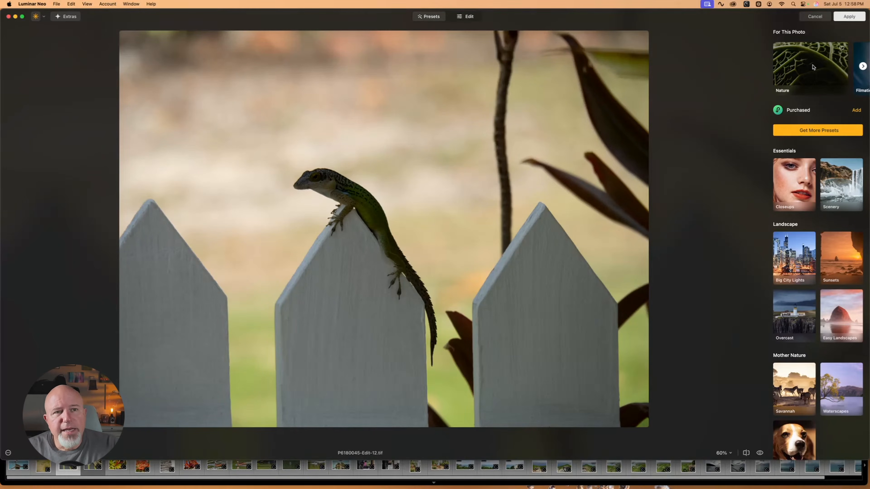
pyautogui.click(814, 67)
pyautogui.click(808, 113)
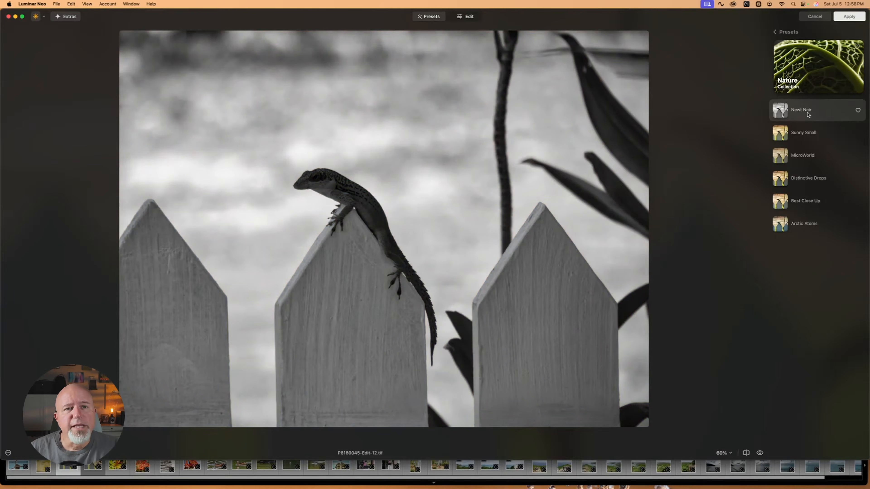
pyautogui.click(811, 135)
pyautogui.click(812, 155)
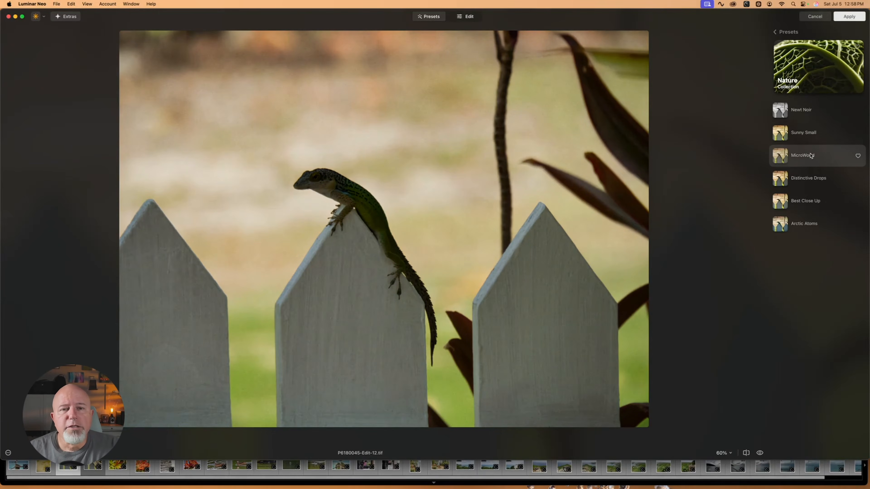
pyautogui.click(807, 179)
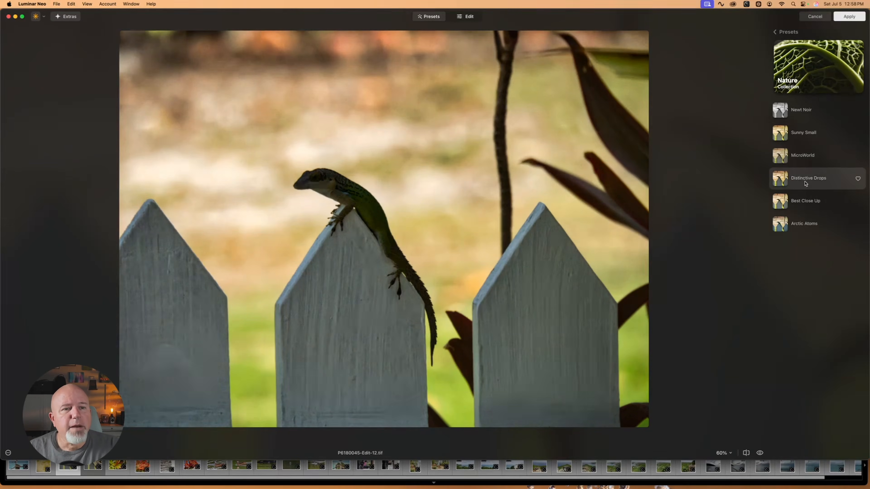
pyautogui.click(808, 202)
pyautogui.click(808, 224)
pyautogui.click(808, 202)
pyautogui.click(809, 134)
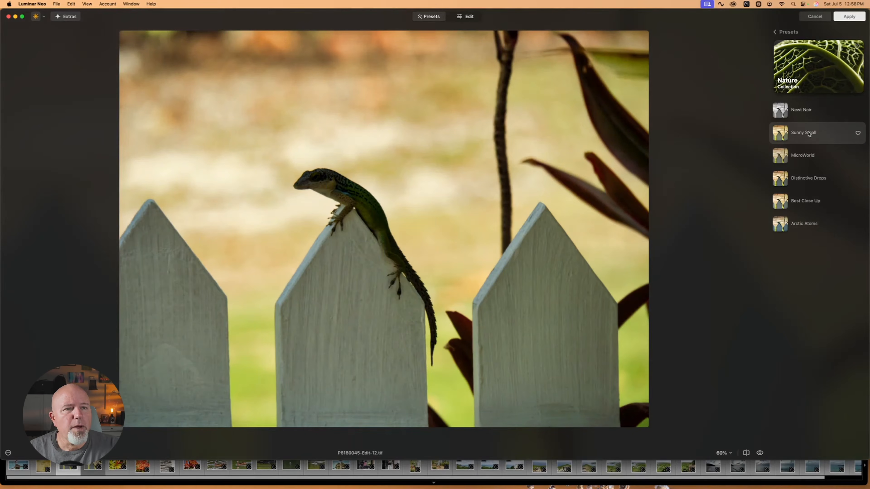
# - Apply the Sunny Small preset to the photo, and replace it with the MicroWorld preset at 100
pyautogui.click(809, 137)
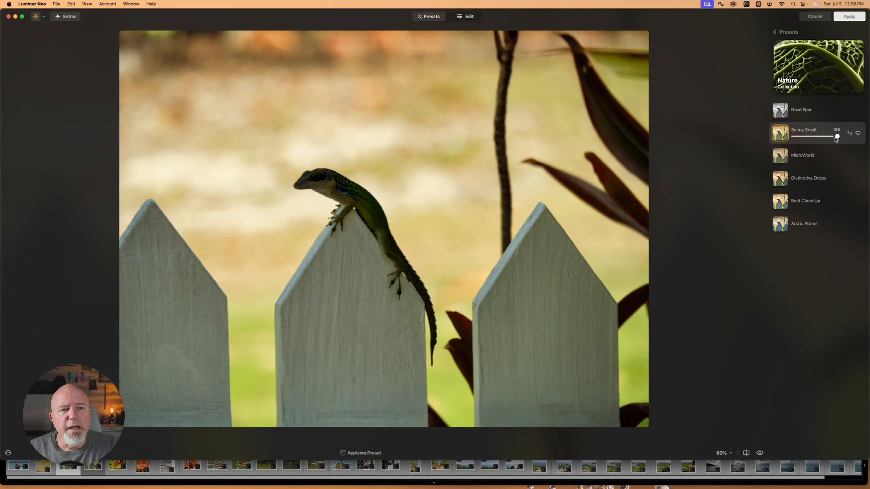
pyautogui.moveTo(837, 137)
pyautogui.mouseDown()
pyautogui.moveTo(797, 141)
pyautogui.moveTo(839, 141)
pyautogui.mouseUp()
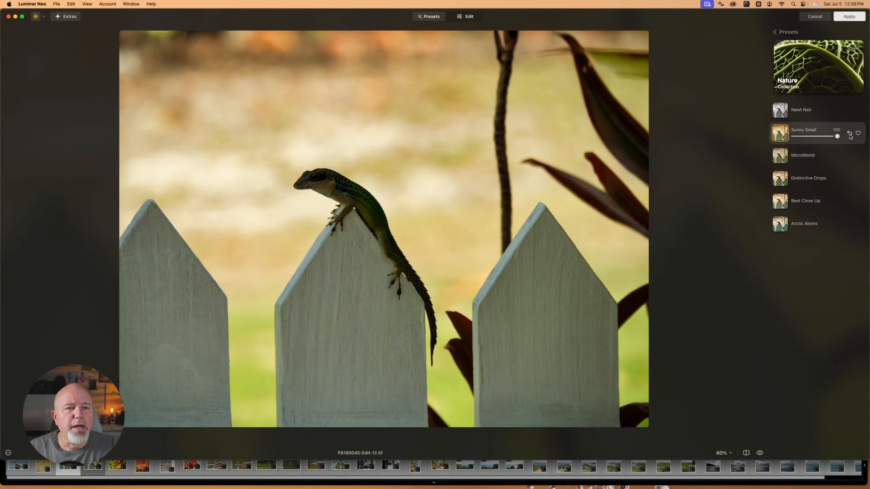
pyautogui.click(808, 157)
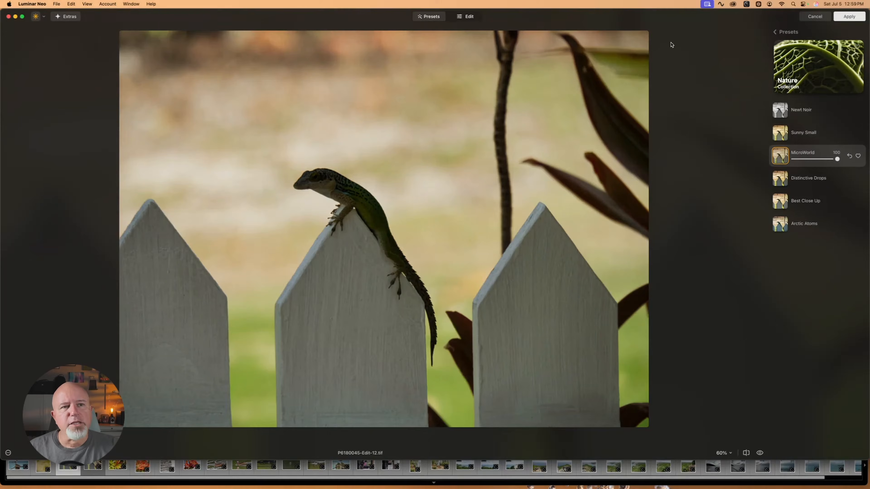
# - In the editing workspace, review the photo's list of edits and look through the tool categories down to Professional
pyautogui.click(467, 17)
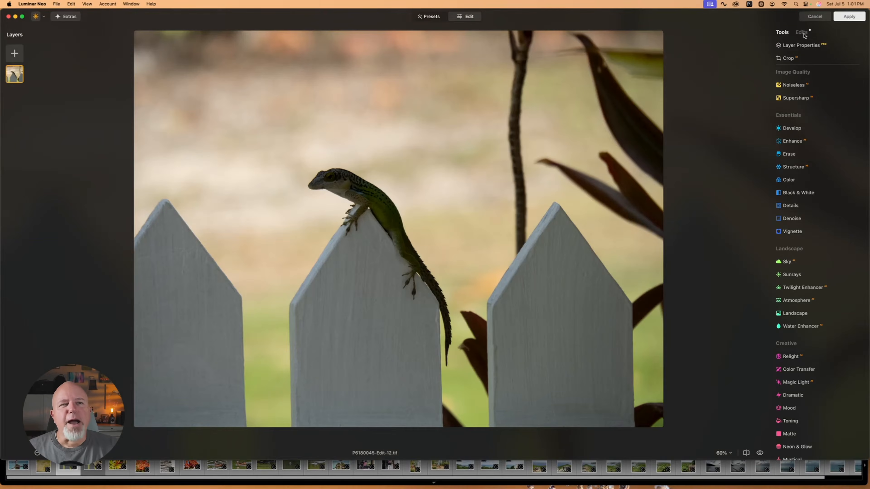
pyautogui.click(804, 33)
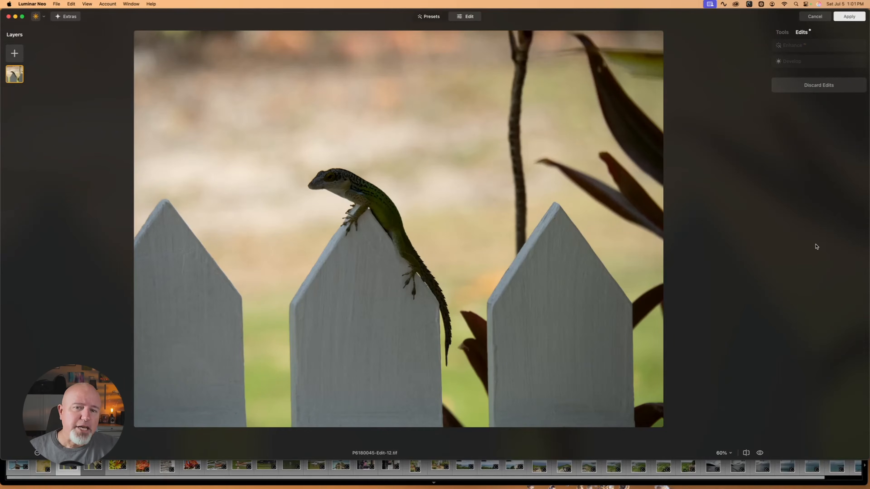
pyautogui.click(783, 33)
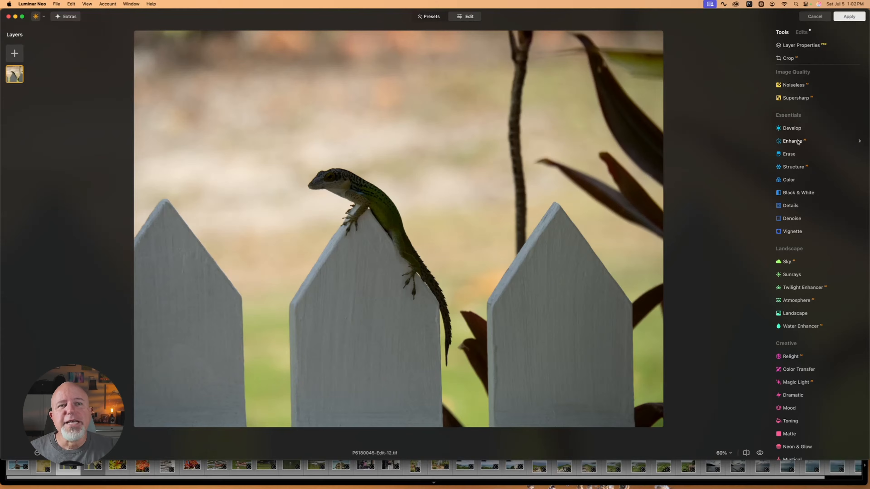
pyautogui.scroll(-2, 798, 192)
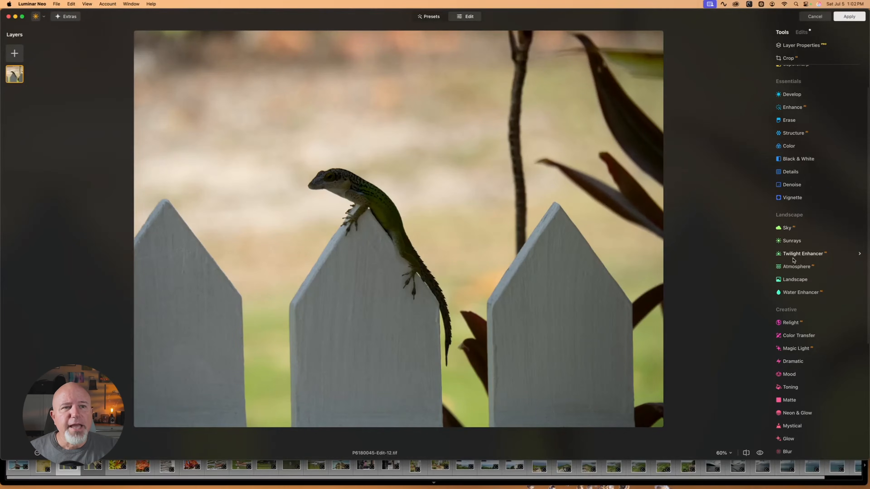
pyautogui.scroll(-3, 794, 309)
pyautogui.scroll(-3, 795, 315)
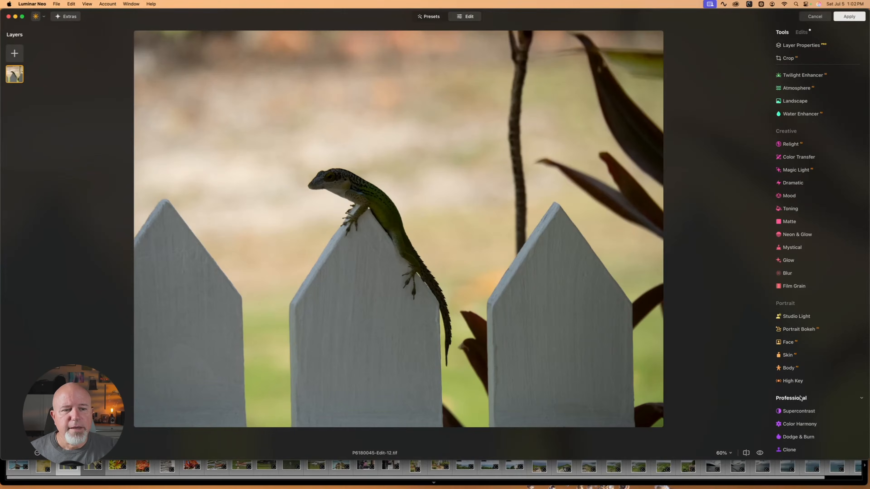
pyautogui.scroll(7, 813, 329)
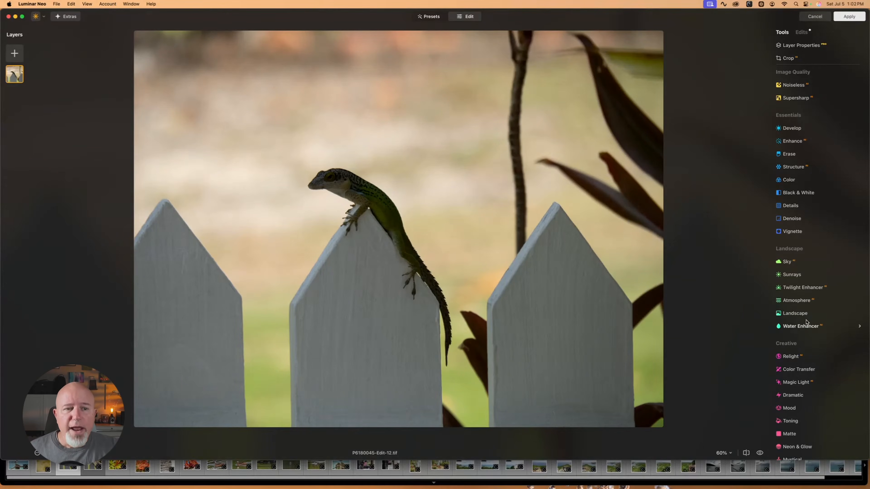
# - Add the Develop, Enhance and Structure tools to the Favorites group
pyautogui.rightClick(799, 132)
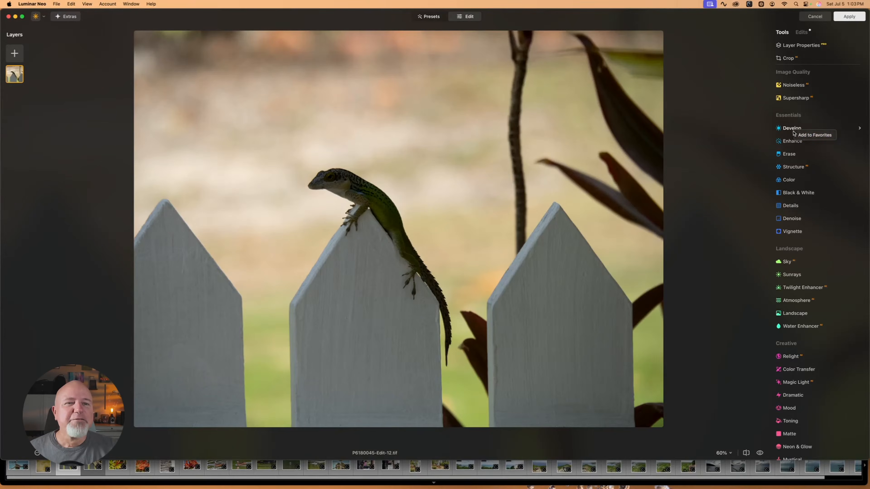
pyautogui.click(809, 136)
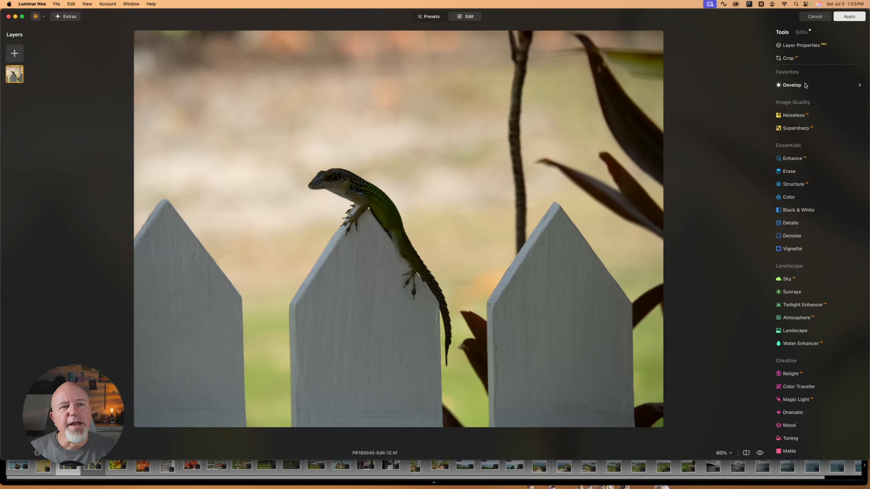
pyautogui.rightClick(797, 160)
pyautogui.click(812, 163)
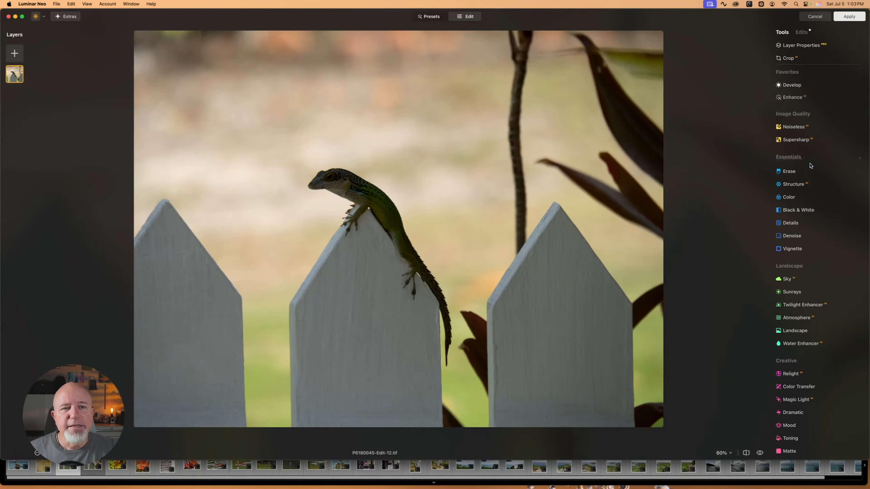
pyautogui.rightClick(798, 188)
pyautogui.click(815, 191)
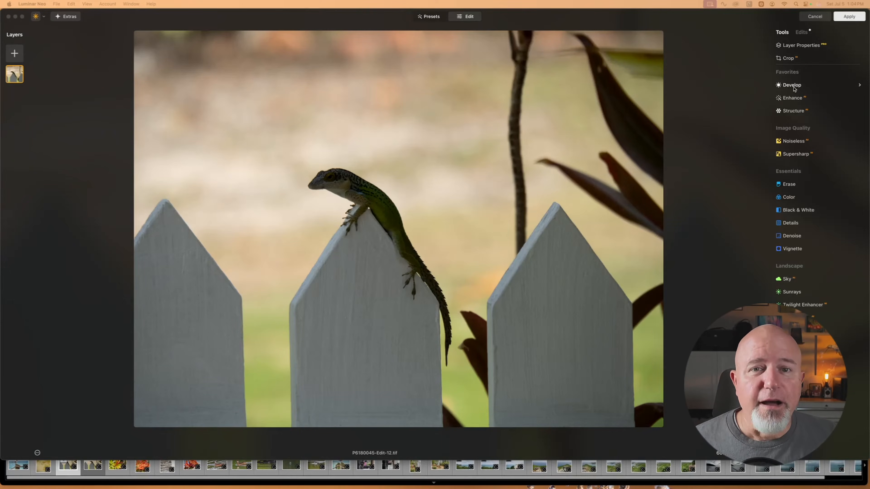
# - Show the Develop tool's description and follow its link to more information
pyautogui.click(794, 86)
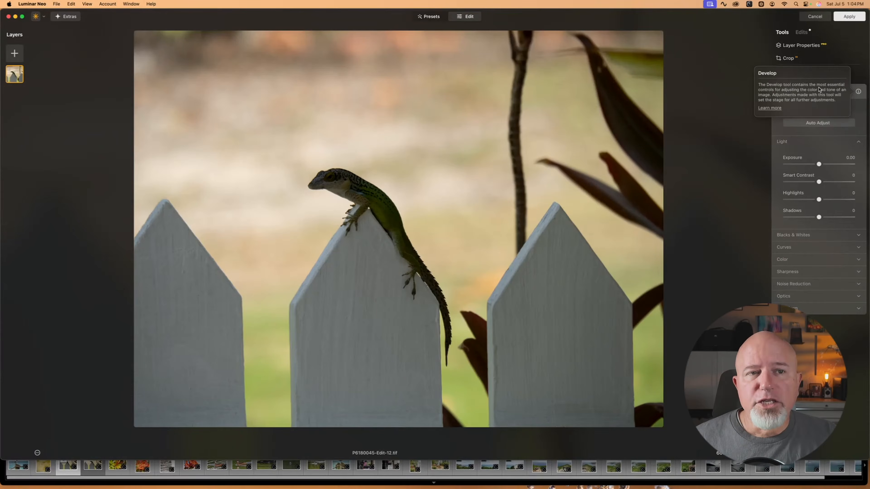
pyautogui.click(769, 109)
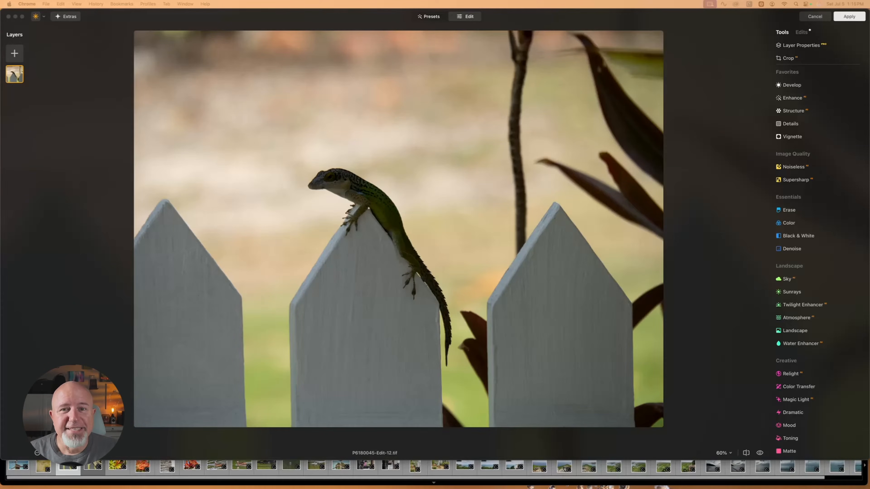
# - Crop the photo to a 4:5 ratio, about 1802 × 2253 pixels, framing the lizard on the middle fence picket
pyautogui.click(787, 59)
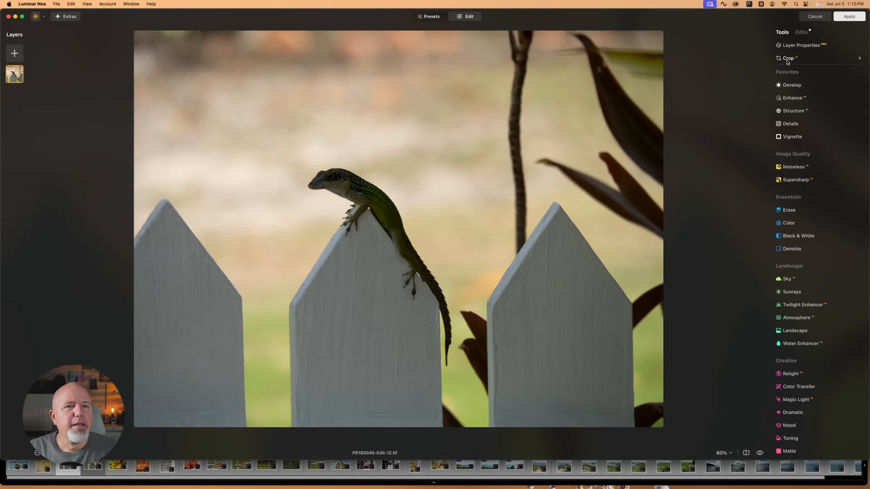
pyautogui.click(798, 87)
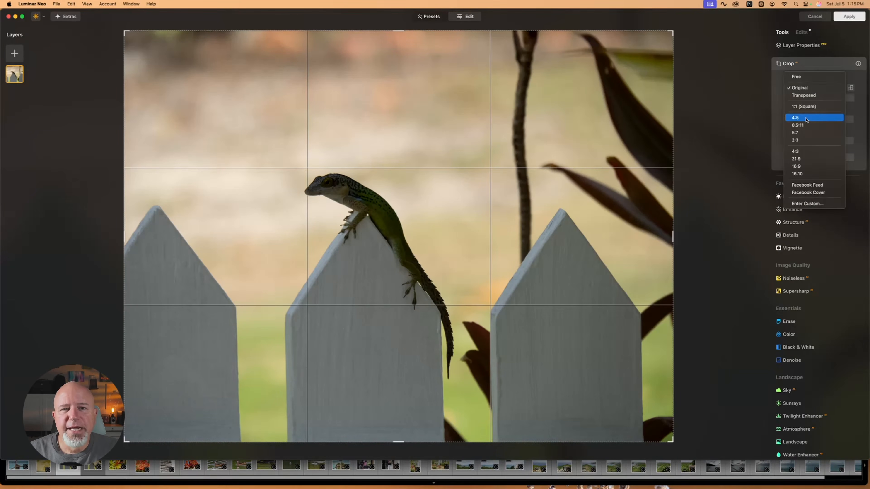
pyautogui.click(806, 119)
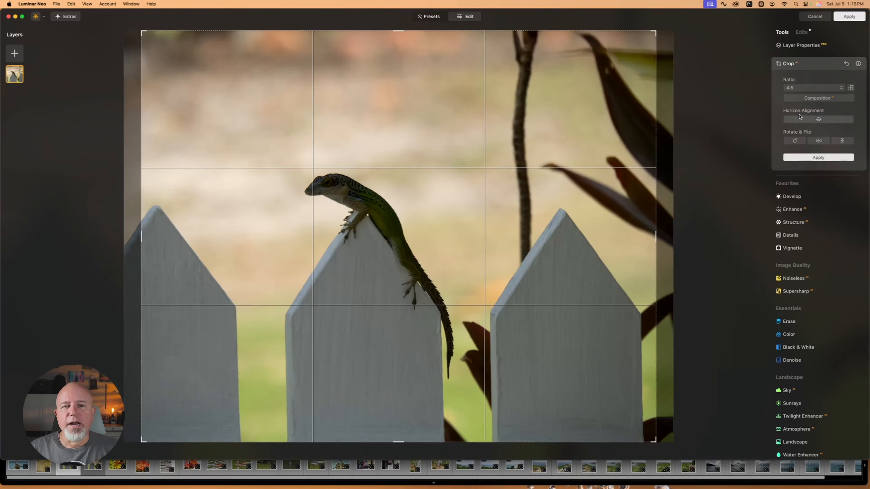
pyautogui.moveTo(656, 32); pyautogui.dragTo(418, 176)
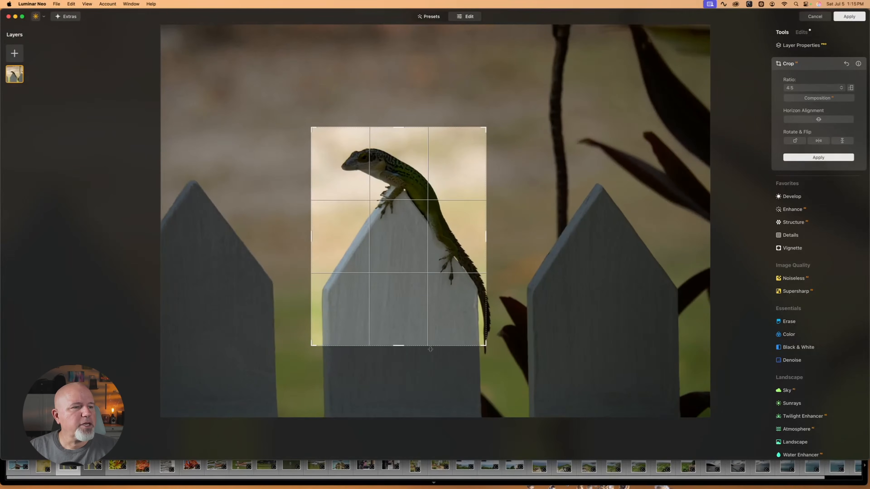
pyautogui.moveTo(486, 347); pyautogui.dragTo(496, 368)
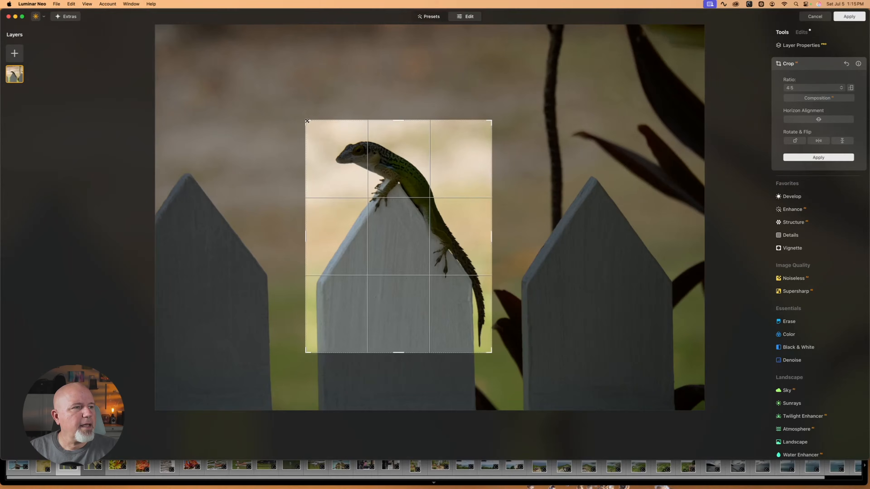
pyautogui.moveTo(307, 121); pyautogui.dragTo(302, 117)
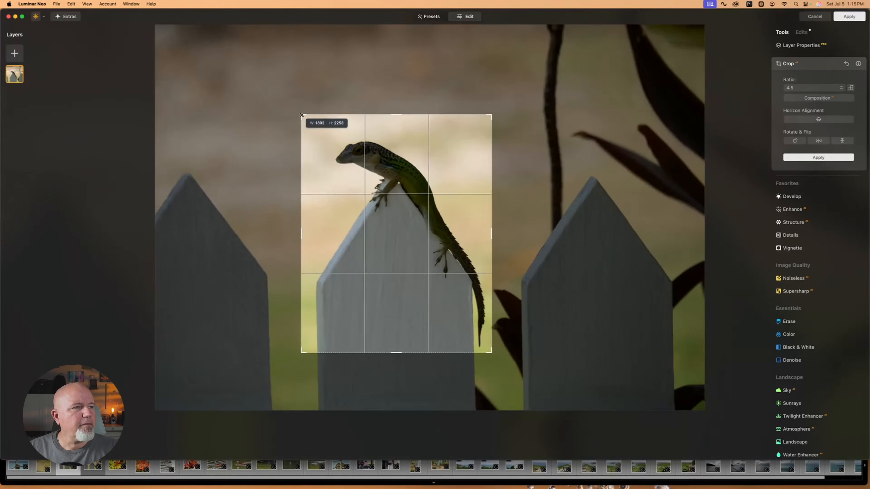
pyautogui.click(820, 159)
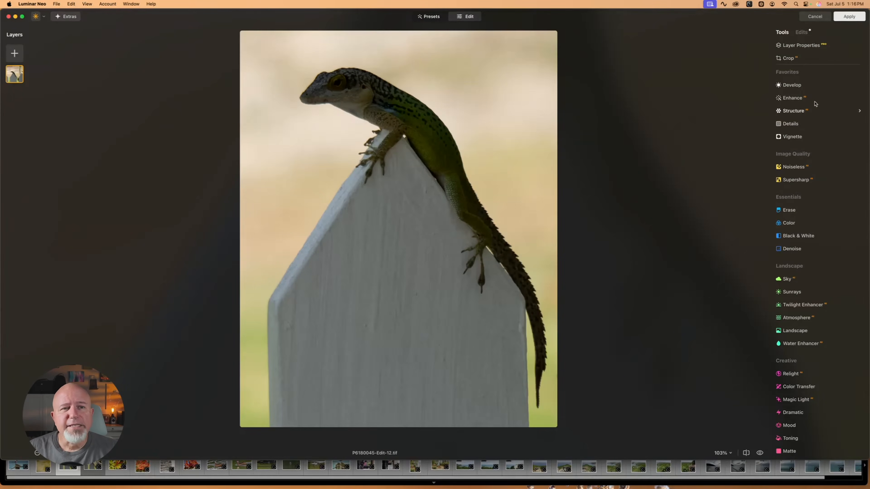
# - Try to mask the lizard with Object Select in the Develop tool
pyautogui.click(808, 86)
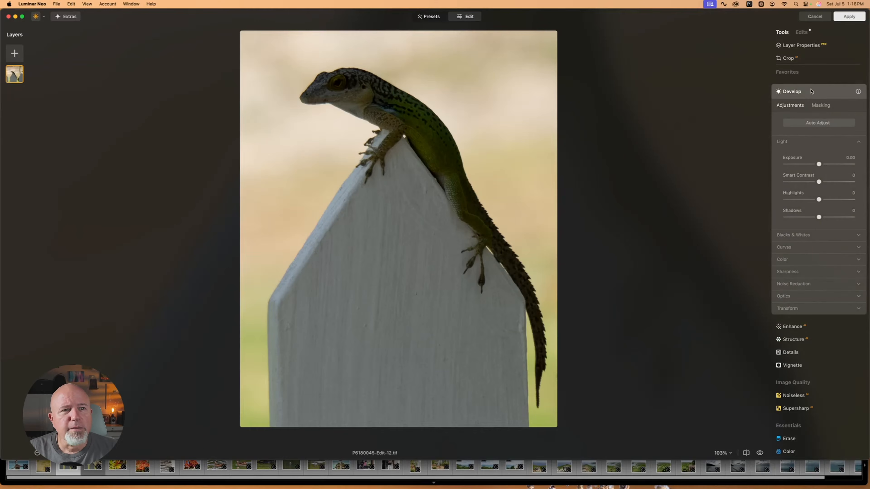
pyautogui.click(822, 106)
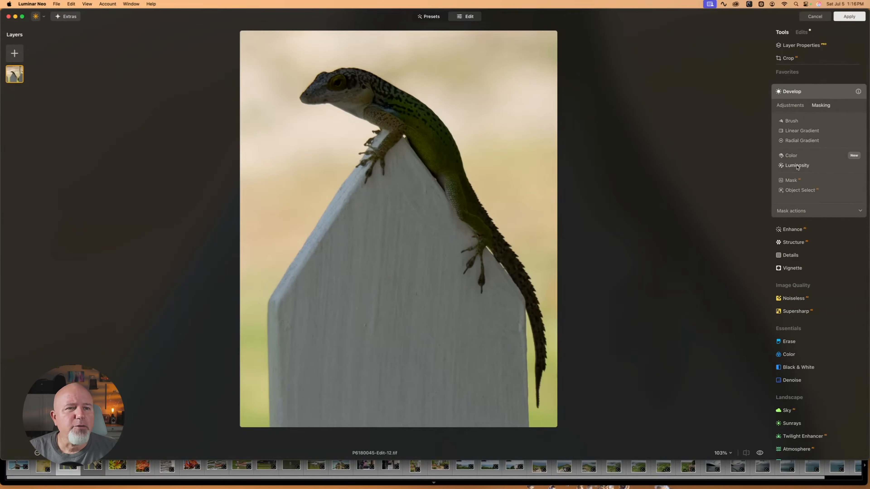
pyautogui.click(801, 191)
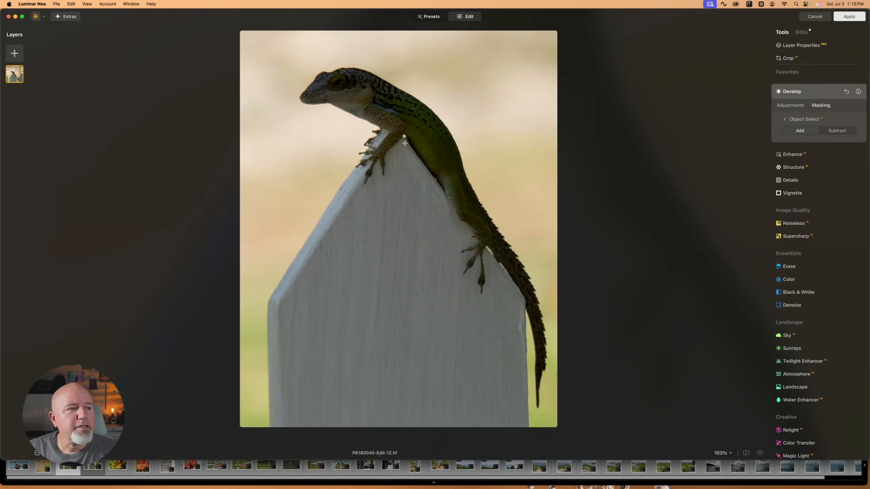
pyautogui.click(430, 136)
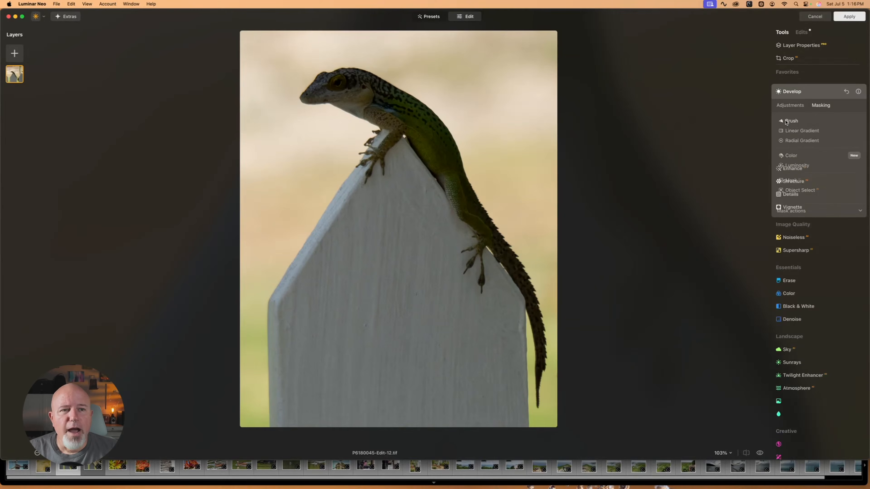
pyautogui.click(786, 120)
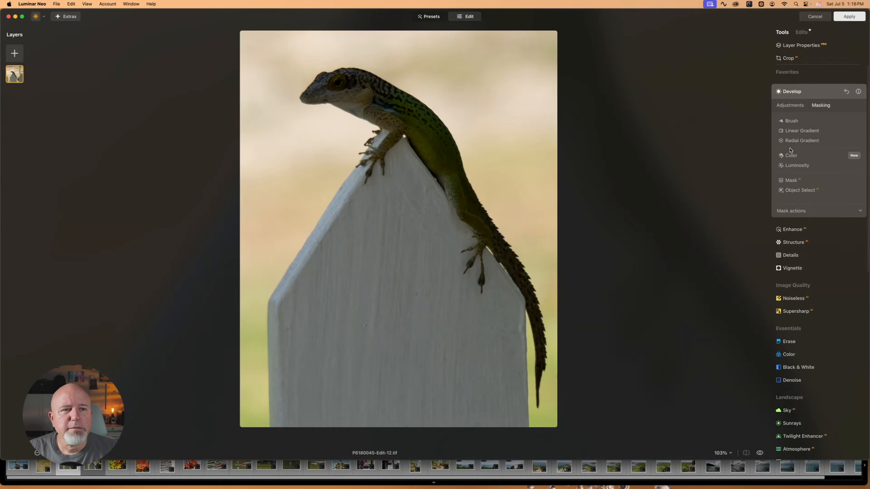
# - Mask the blurred background behind the lizard and picket using the AI mask's Sky category
pyautogui.click(791, 181)
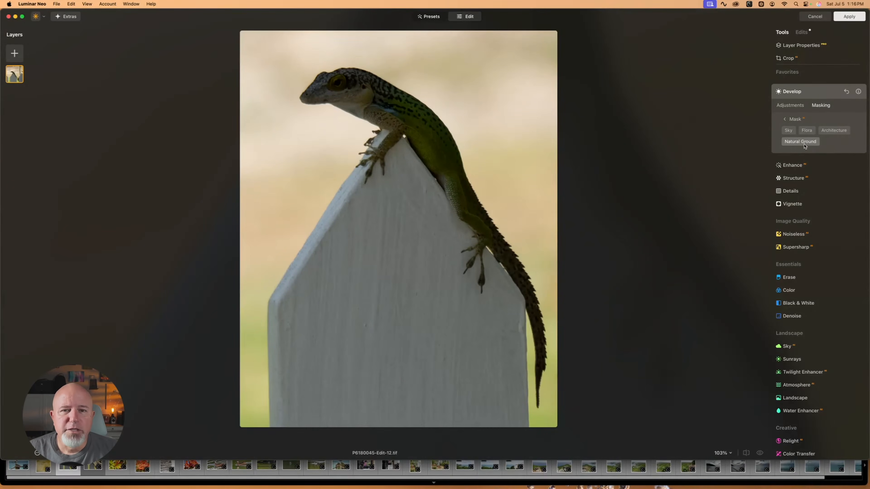
pyautogui.click(789, 130)
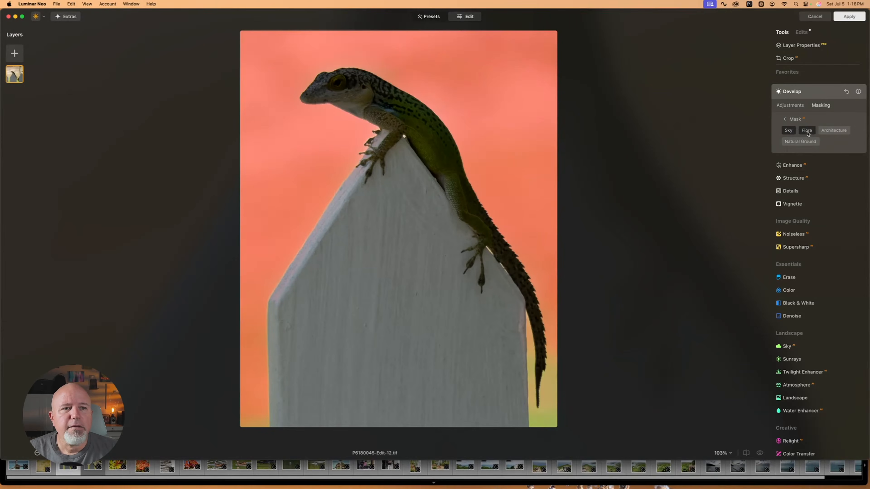
pyautogui.click(834, 133)
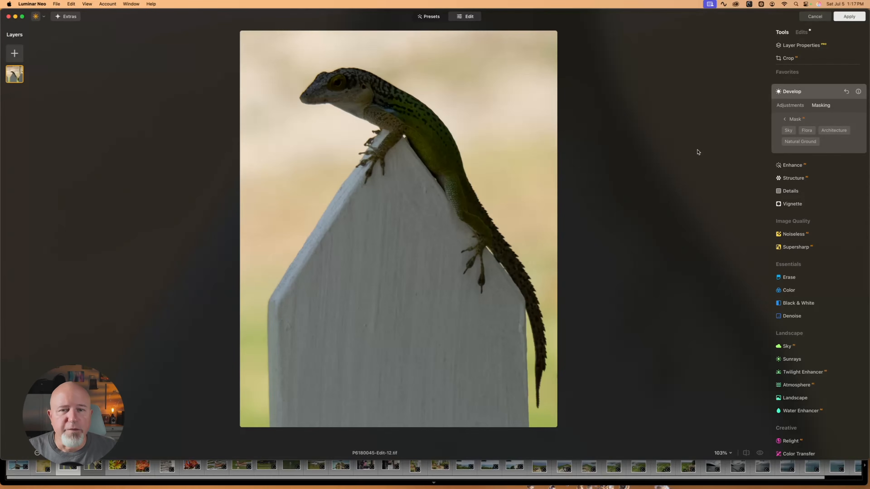
pyautogui.click(789, 131)
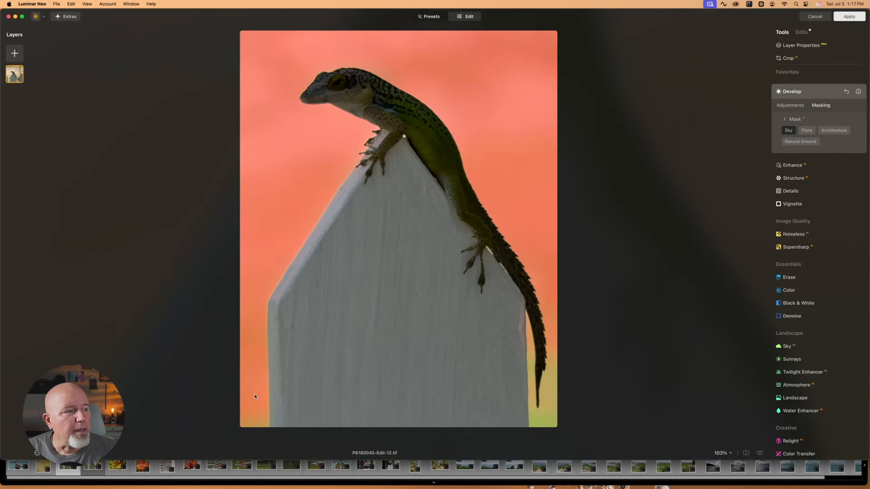
pyautogui.click(785, 120)
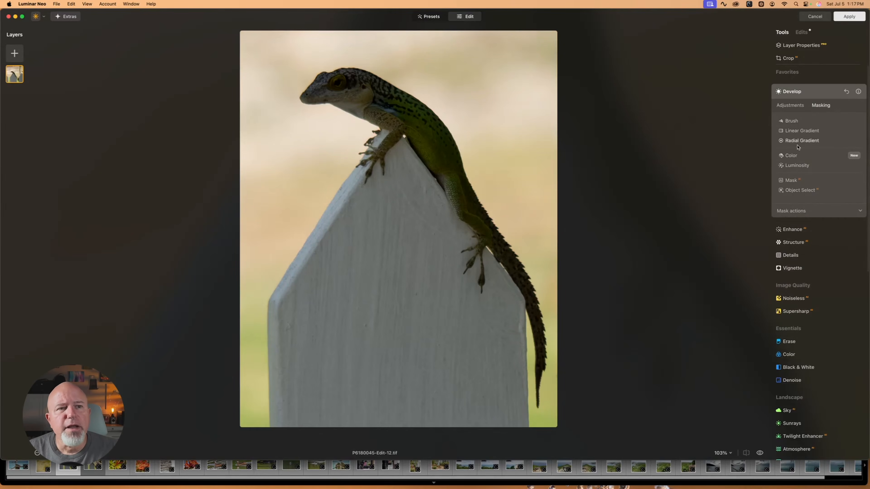
# - Brush the missed grass beside the picket's lower edges into the background mask, reducing the brush size to 51 and on to 34
pyautogui.click(789, 123)
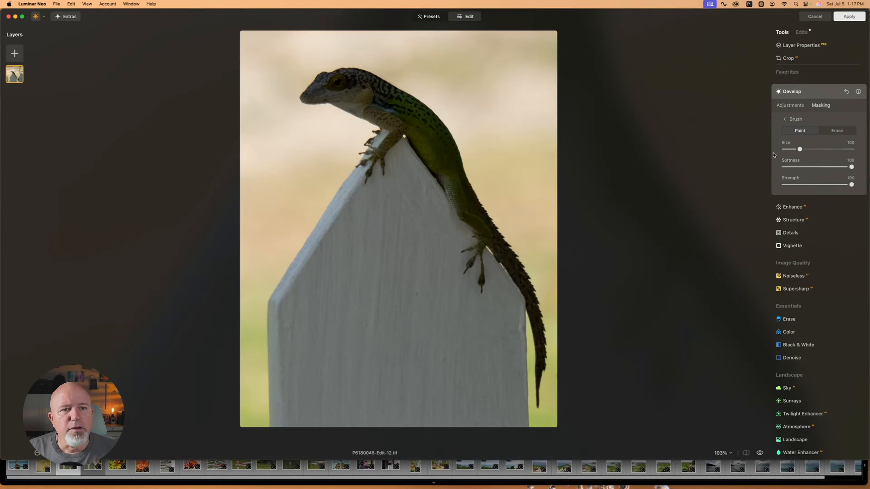
pyautogui.moveTo(800, 153); pyautogui.dragTo(791, 150)
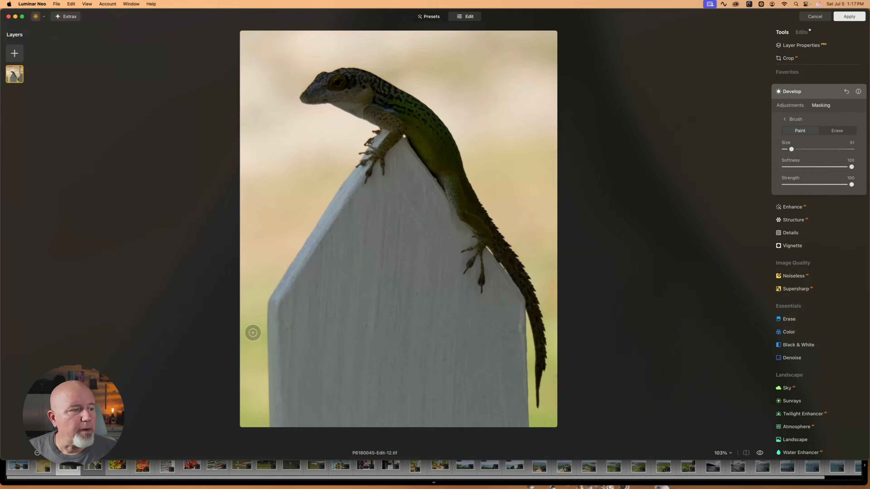
pyautogui.moveTo(539, 429); pyautogui.dragTo(533, 422)
pyautogui.press('[')
pyautogui.press(']')
pyautogui.press(']')
pyautogui.moveTo(529, 339)
pyautogui.mouseDown()
pyautogui.moveTo(532, 423)
pyautogui.moveTo(528, 342)
pyautogui.mouseUp()
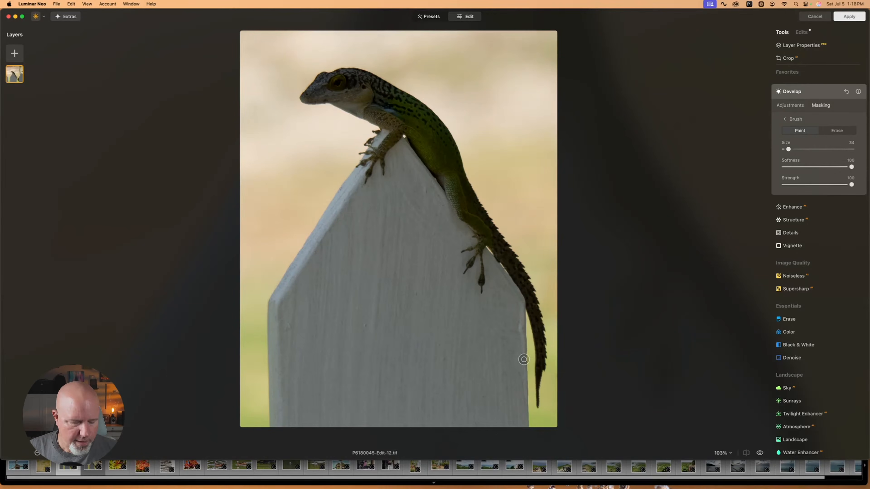
# - Erase the mask spill along the lower right edge of the picket with the size 34 brush
pyautogui.press('[')
pyautogui.press('[')
pyautogui.press('[')
pyautogui.press('[')
pyautogui.press('[')
pyautogui.press('[')
pyautogui.press(']')
pyautogui.press(']')
pyautogui.press(']')
pyautogui.press(']')
pyautogui.press(']')
pyautogui.press(']')
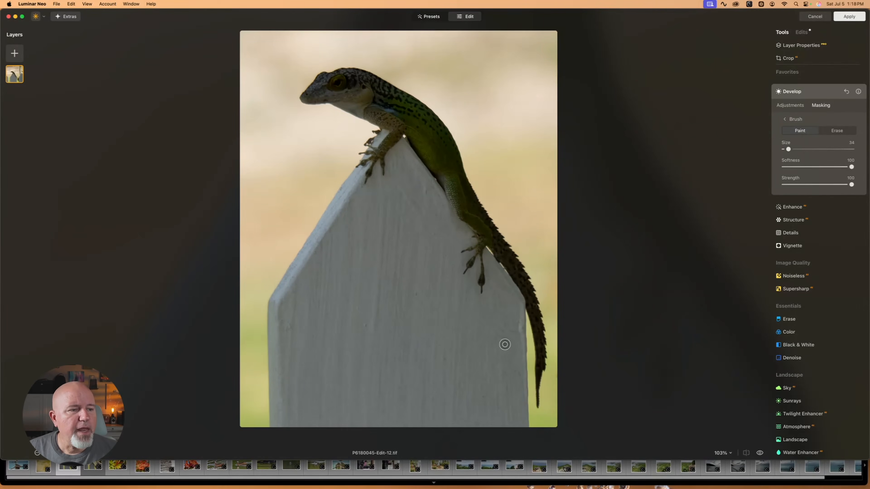
pyautogui.click(836, 131)
pyautogui.moveTo(525, 381)
pyautogui.mouseDown()
pyautogui.moveTo(518, 337)
pyautogui.moveTo(522, 430)
pyautogui.moveTo(523, 405)
pyautogui.moveTo(522, 435)
pyautogui.mouseUp()
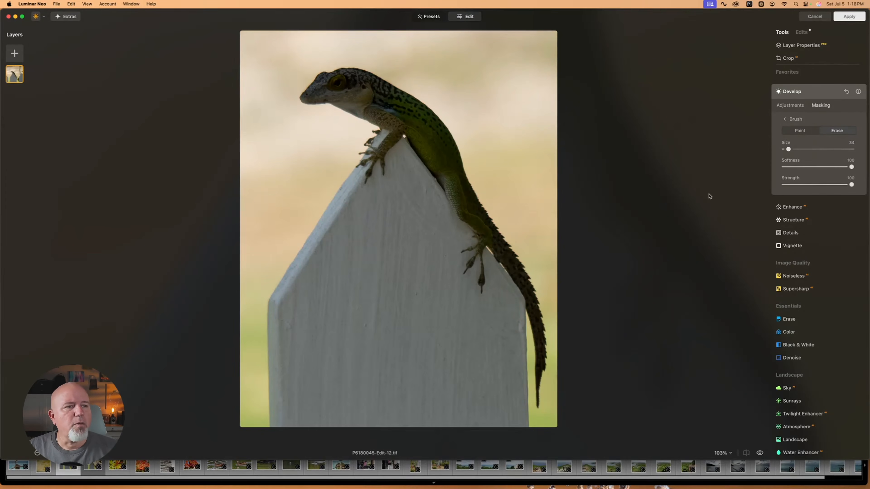
# - Invert the mask so it covers the lizard and picket, and return to the Develop adjustments
pyautogui.click(786, 119)
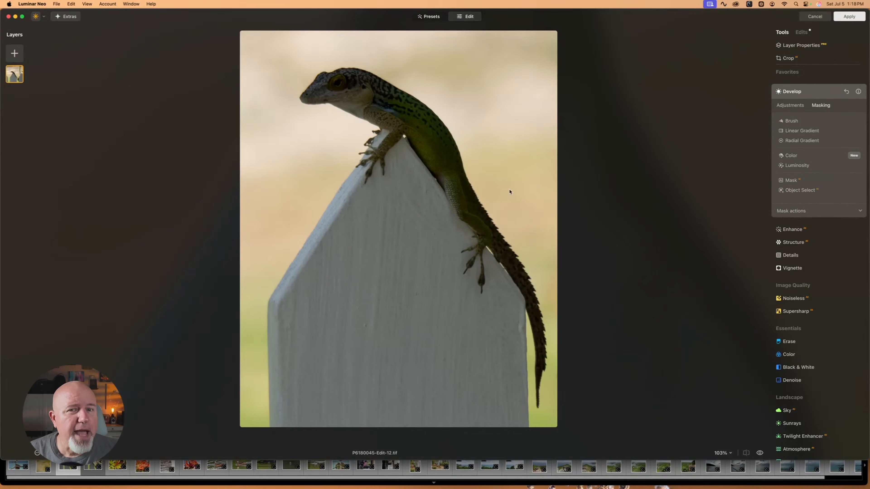
pyautogui.click(798, 213)
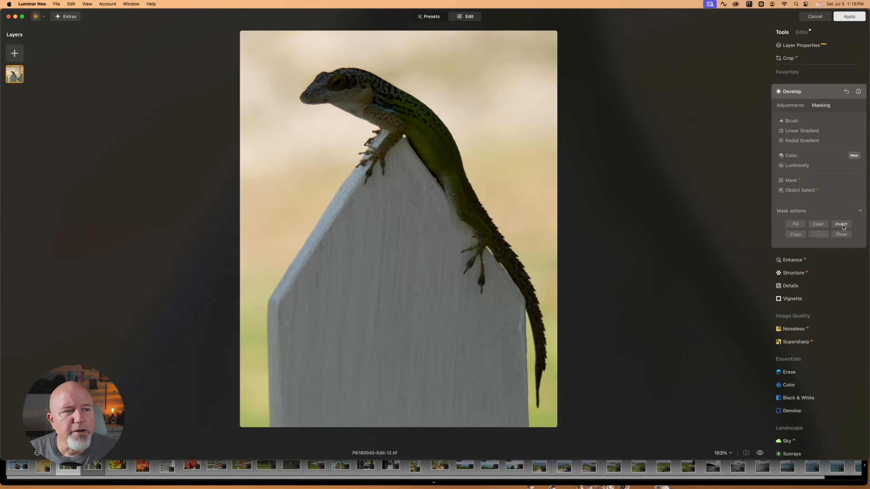
pyautogui.click(788, 106)
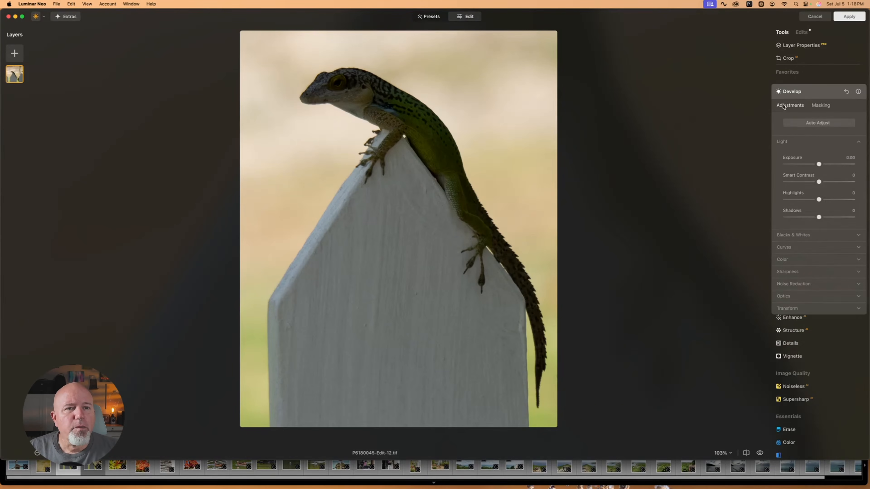
# - Set the masked lizard and picket's Exposure to 2.24, and try Highlights at 100 before lowering it again
pyautogui.moveTo(821, 163)
pyautogui.mouseDown()
pyautogui.moveTo(843, 167)
pyautogui.moveTo(818, 167)
pyautogui.moveTo(835, 166)
pyautogui.mouseUp()
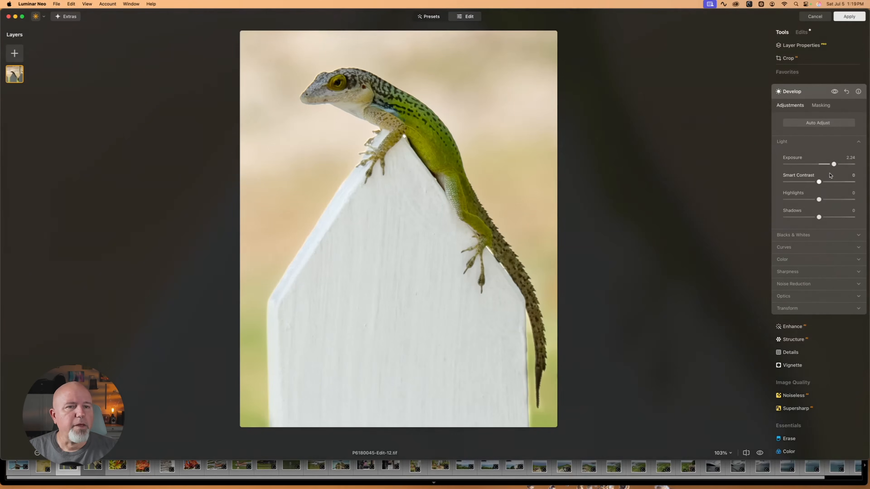
pyautogui.moveTo(820, 200); pyautogui.dragTo(861, 202)
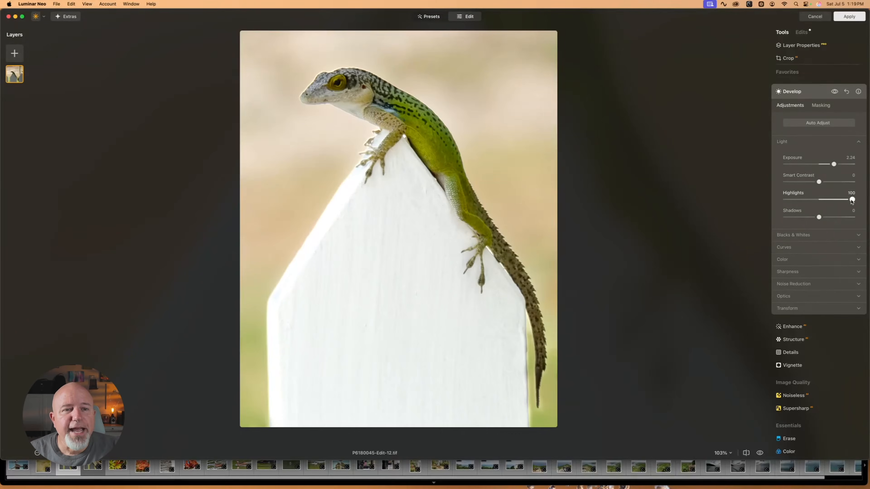
pyautogui.moveTo(852, 200); pyautogui.dragTo(827, 219)
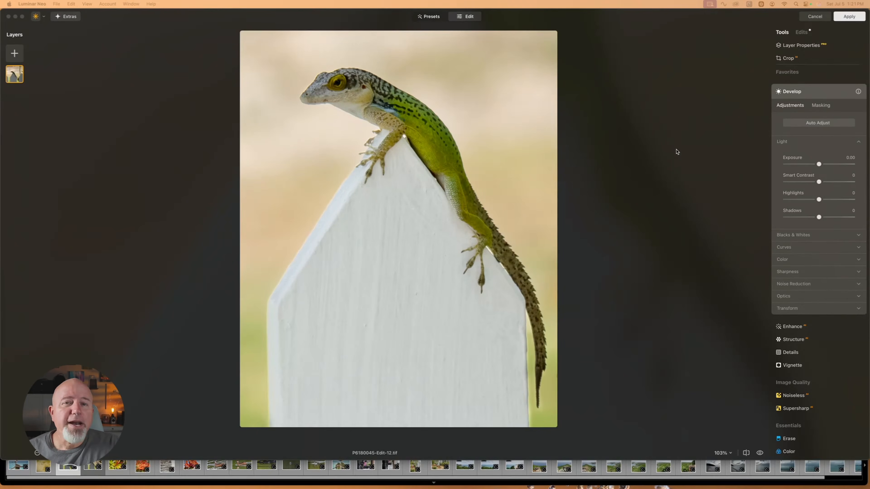
# - In a new Develop edit, paint a mask over the lizard's face, shaded belly and hind leg with a size 28 brush
pyautogui.click(826, 107)
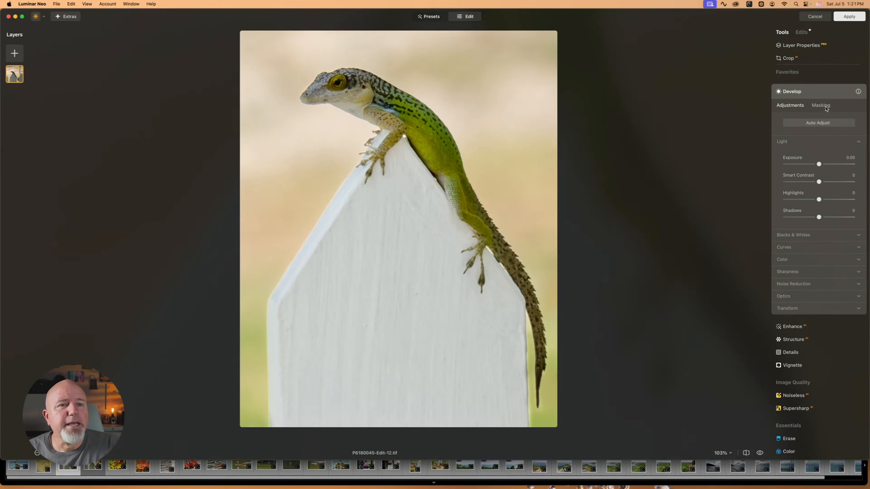
pyautogui.click(822, 105)
pyautogui.click(792, 122)
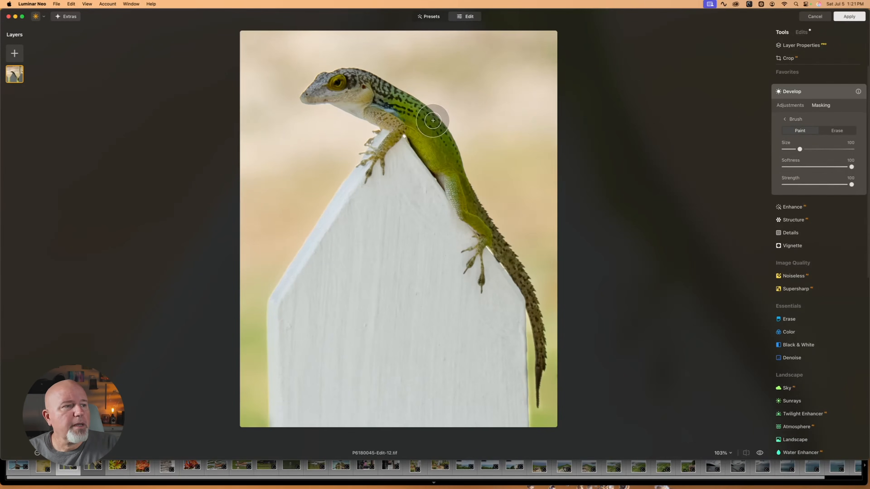
pyautogui.press('[')
pyautogui.press('[')
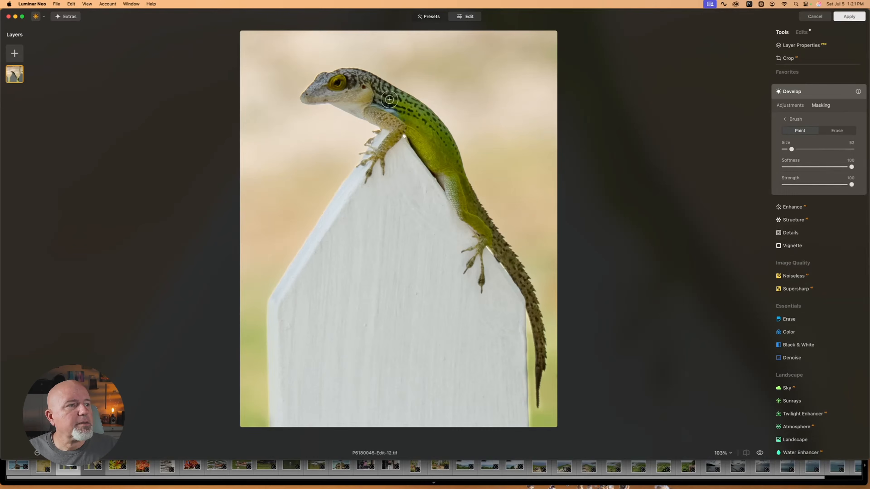
pyautogui.press('[')
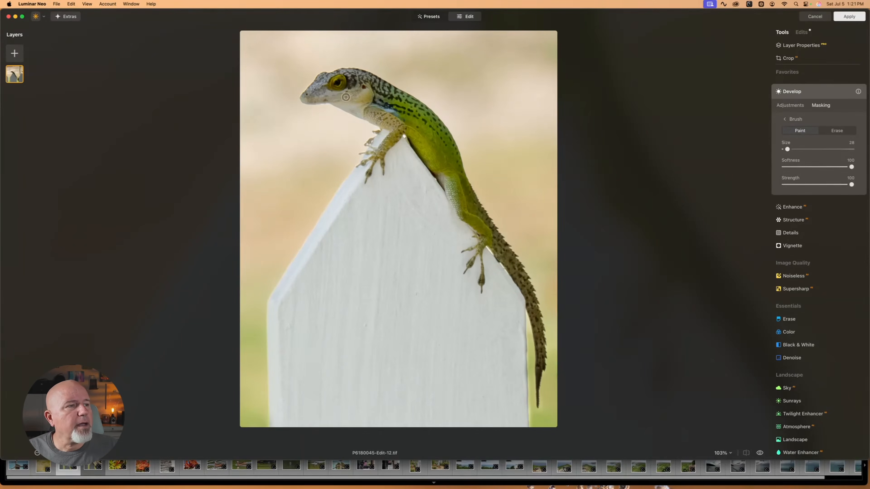
pyautogui.moveTo(314, 93)
pyautogui.mouseDown()
pyautogui.moveTo(339, 80)
pyautogui.moveTo(365, 89)
pyautogui.moveTo(391, 115)
pyautogui.moveTo(378, 112)
pyautogui.moveTo(404, 121)
pyautogui.moveTo(461, 206)
pyautogui.mouseUp()
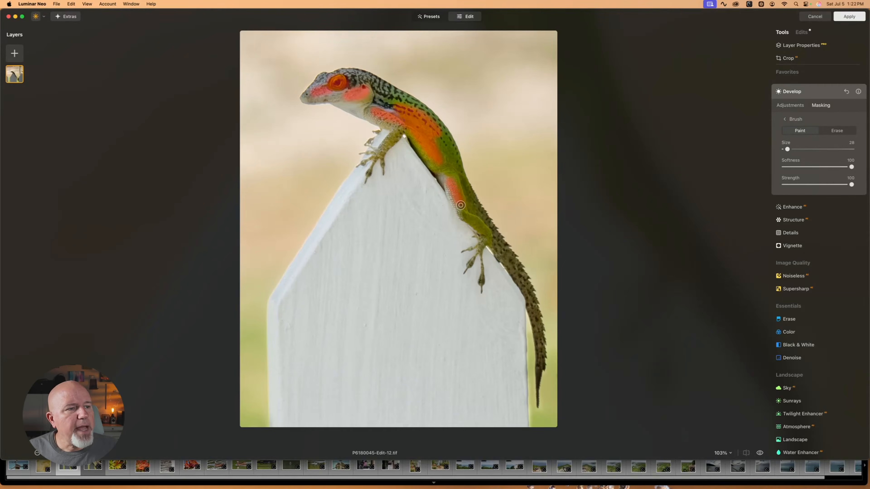
# - Brighten the brushed areas of the lizard with Exposure 0.74 and Shadows 38
pyautogui.click(791, 108)
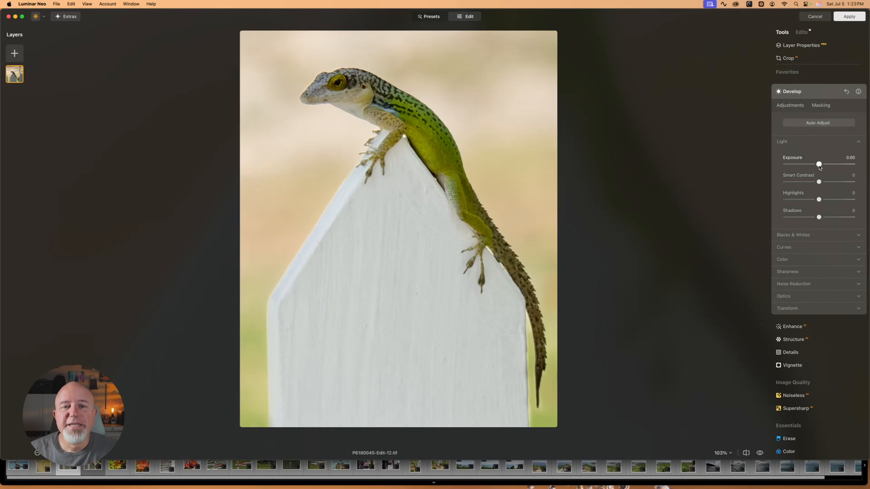
pyautogui.moveTo(820, 166); pyautogui.dragTo(846, 166)
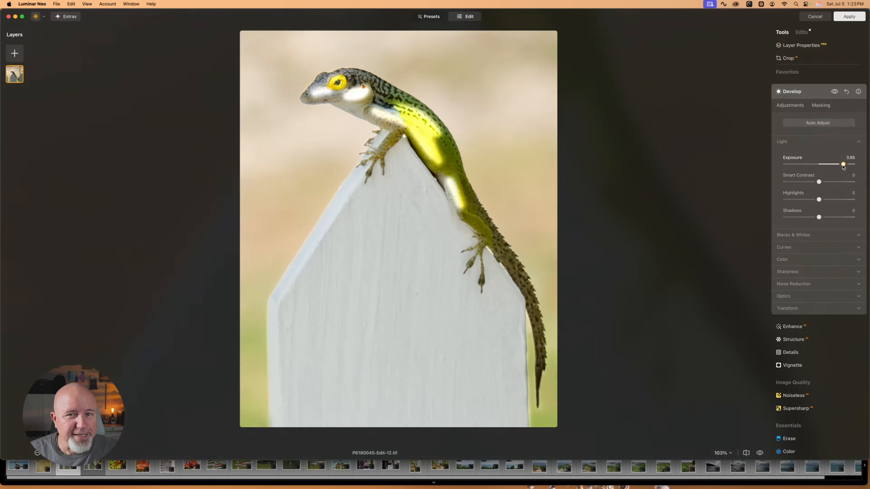
pyautogui.moveTo(843, 166); pyautogui.dragTo(823, 166)
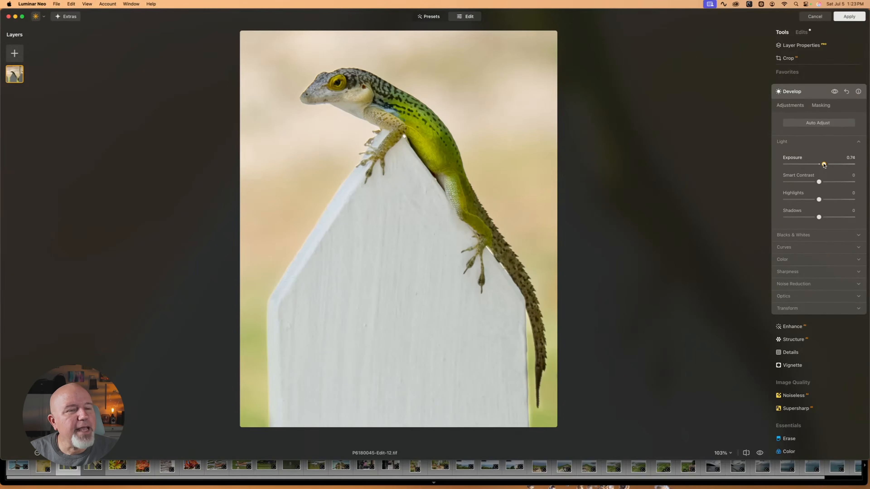
pyautogui.moveTo(820, 217)
pyautogui.mouseDown()
pyautogui.moveTo(843, 220)
pyautogui.moveTo(822, 219)
pyautogui.moveTo(832, 219)
pyautogui.mouseUp()
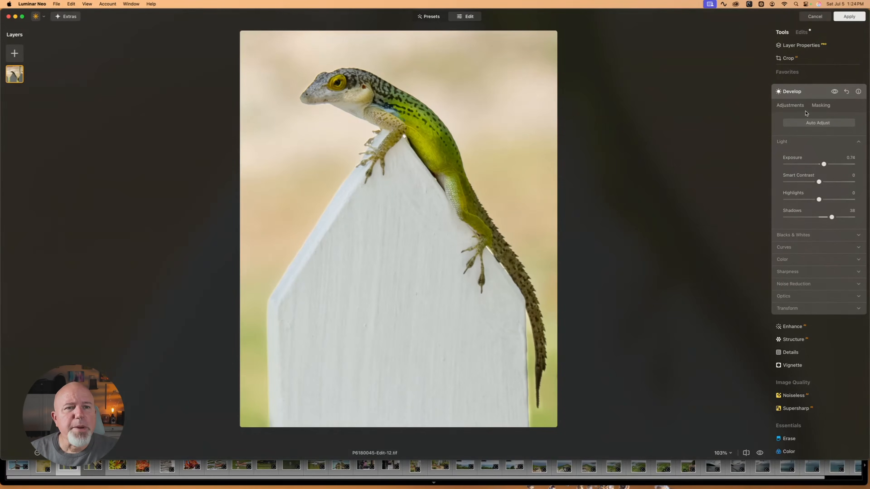
# - In a new Develop edit, paint a mask over the dark areas of the lizard's snout, neck and upper back with a size 28 brush
pyautogui.click(815, 92)
pyautogui.click(812, 89)
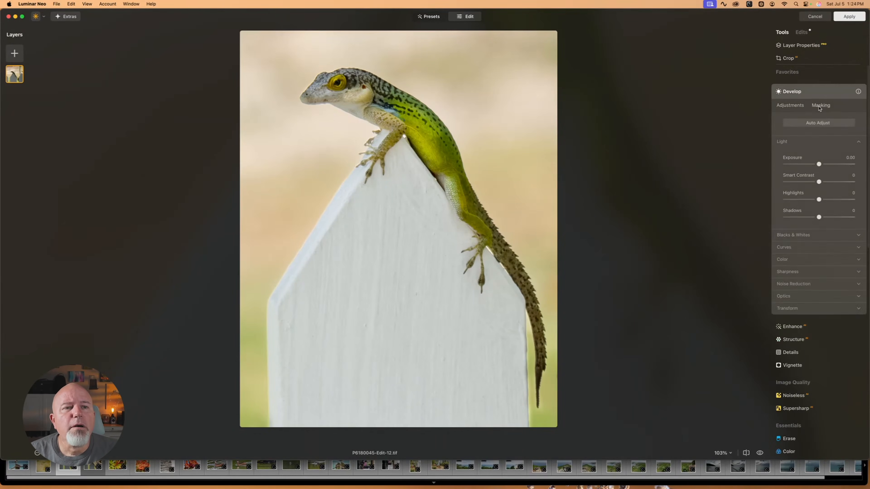
pyautogui.click(819, 106)
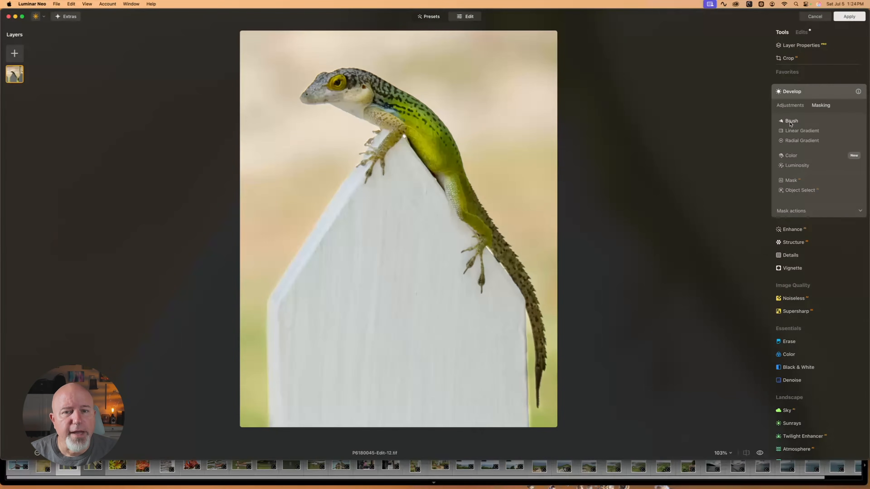
pyautogui.click(790, 122)
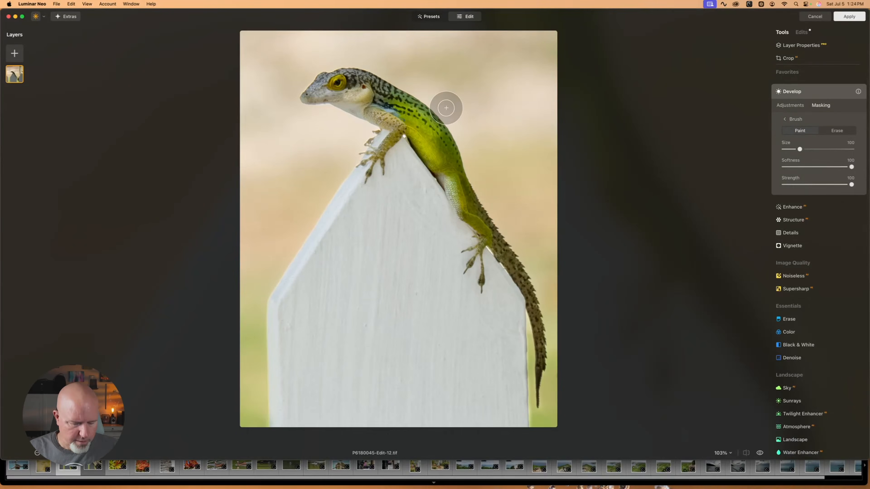
pyautogui.press('[')
pyautogui.press('[')
pyautogui.press('[')
pyautogui.press('[')
pyautogui.press('[')
pyautogui.press('[')
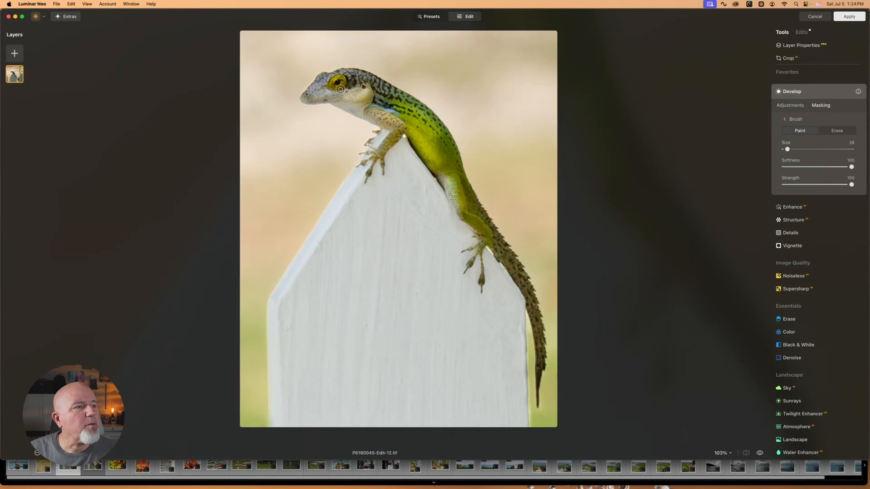
pyautogui.moveTo(317, 90)
pyautogui.mouseDown()
pyautogui.moveTo(361, 79)
pyautogui.moveTo(379, 99)
pyautogui.mouseUp()
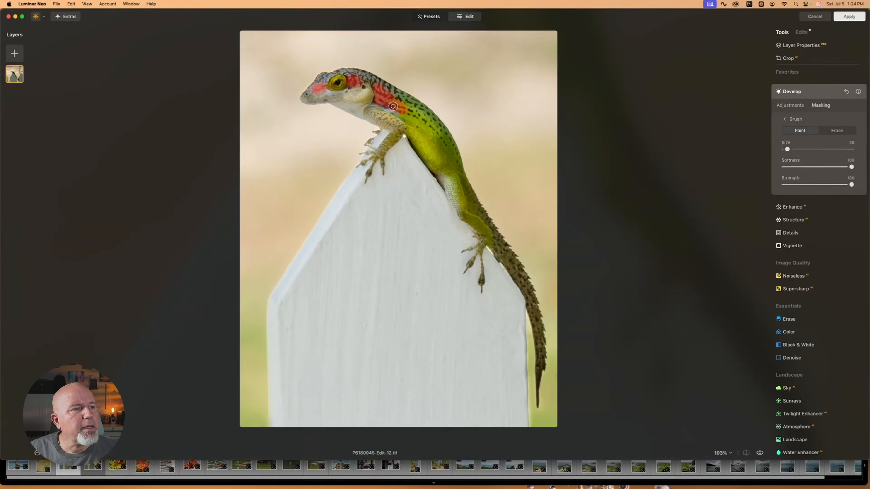
# - Darken the brushed areas of the lizard's head and back with Exposure -0.52
pyautogui.click(788, 105)
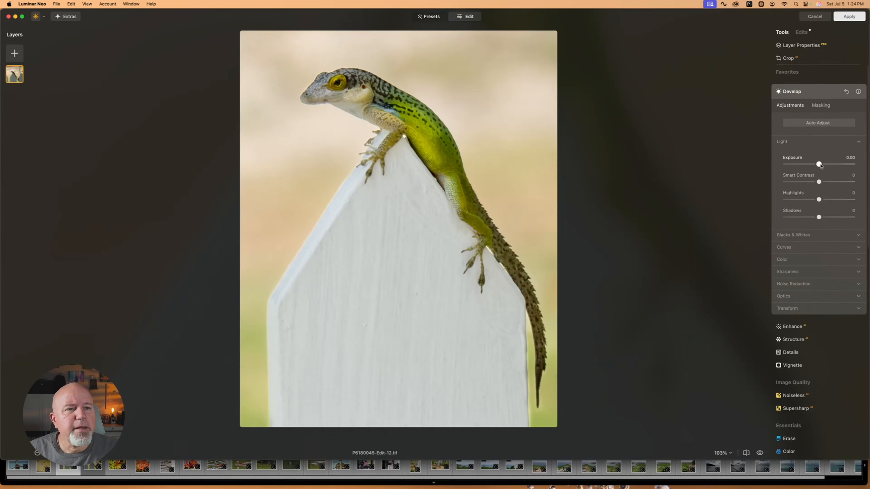
pyautogui.moveTo(820, 165)
pyautogui.mouseDown()
pyautogui.moveTo(779, 167)
pyautogui.moveTo(814, 167)
pyautogui.mouseUp()
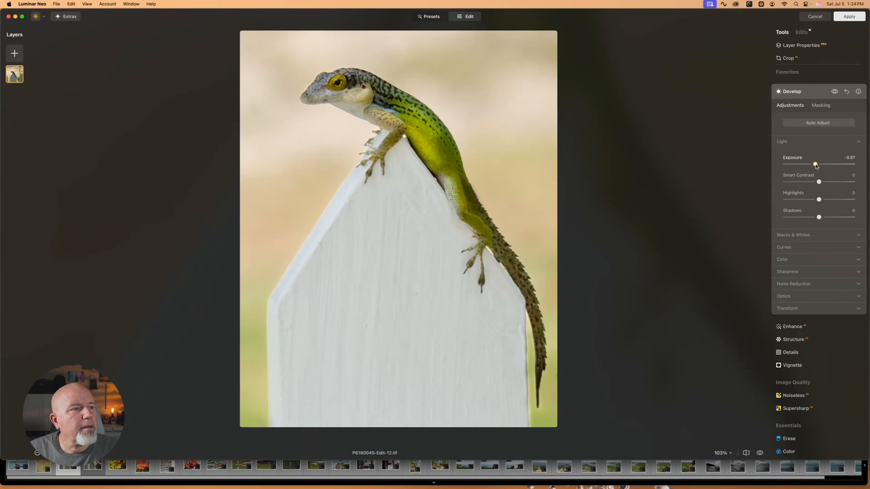
pyautogui.moveTo(816, 166); pyautogui.dragTo(817, 166)
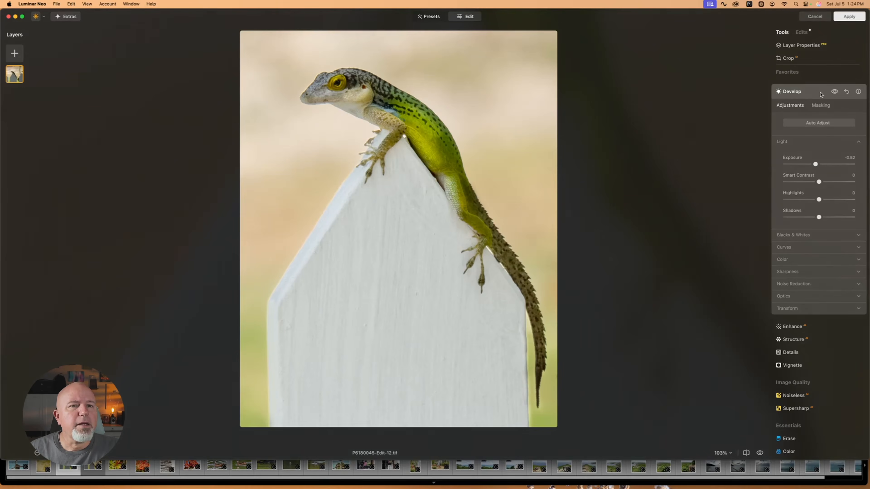
# - Start a fresh Develop edit and paint a mask over the lizard's eye with a size 28 brush
pyautogui.click(847, 92)
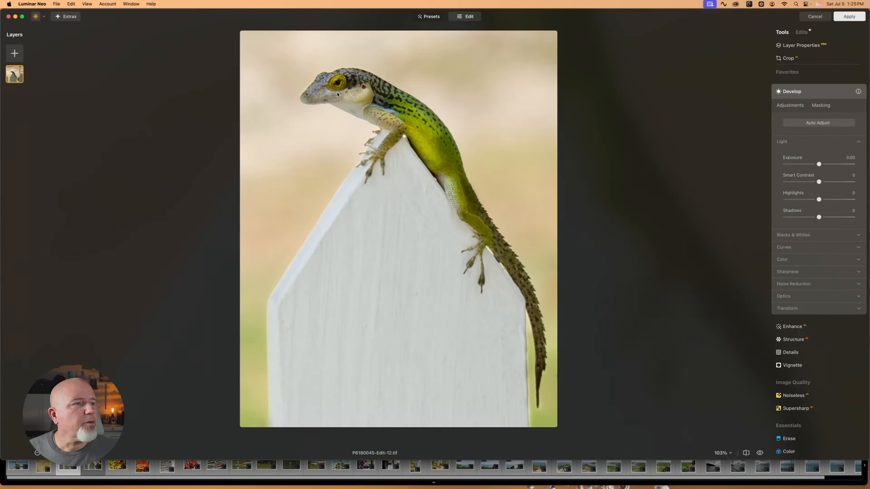
pyautogui.scroll(5, 344, 83)
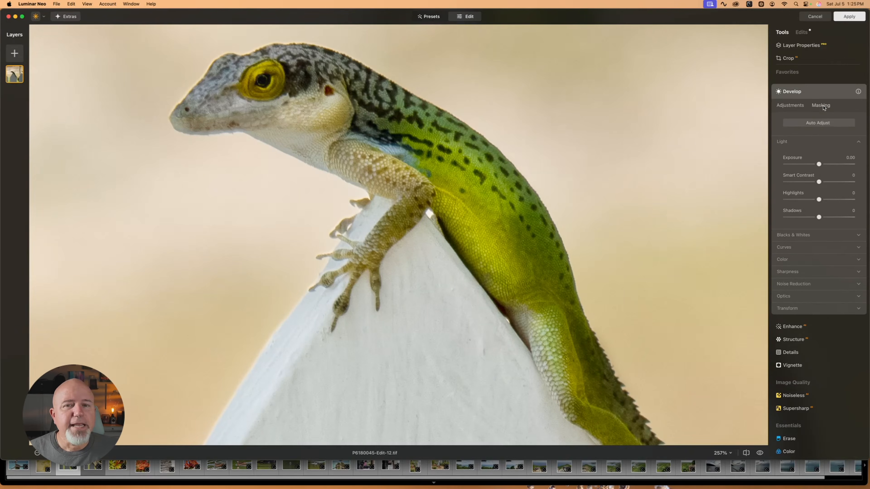
pyautogui.click(818, 107)
pyautogui.click(792, 123)
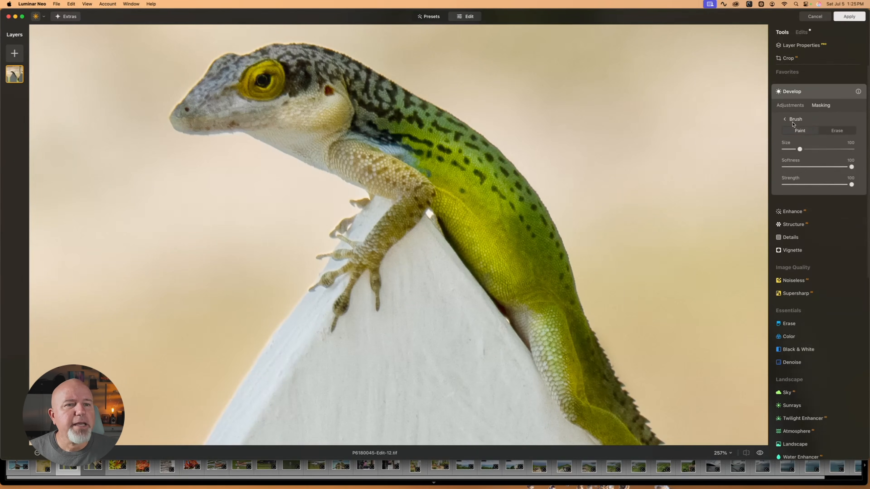
pyautogui.press('[')
pyautogui.press('[')
pyautogui.press('[')
pyautogui.press('[')
pyautogui.press('[')
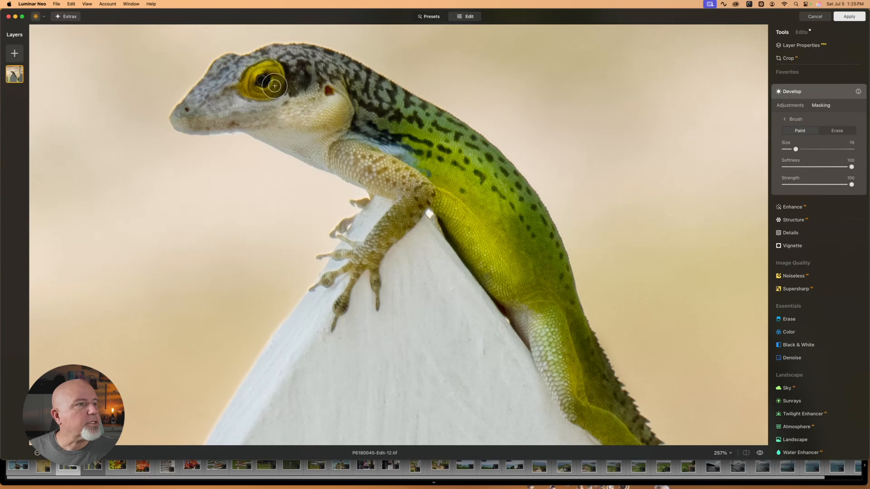
pyautogui.press('[')
pyautogui.press('[')
pyautogui.press('[')
pyautogui.moveTo(269, 89); pyautogui.dragTo(265, 79)
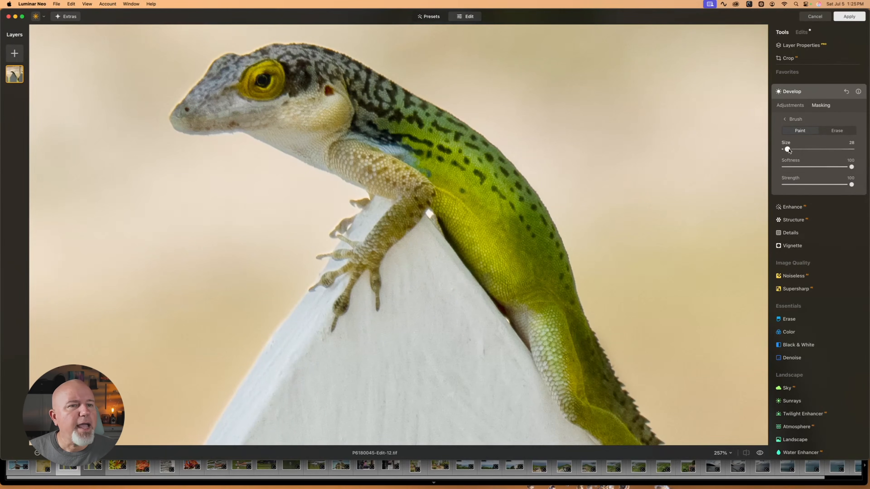
pyautogui.moveTo(788, 150); pyautogui.dragTo(801, 148)
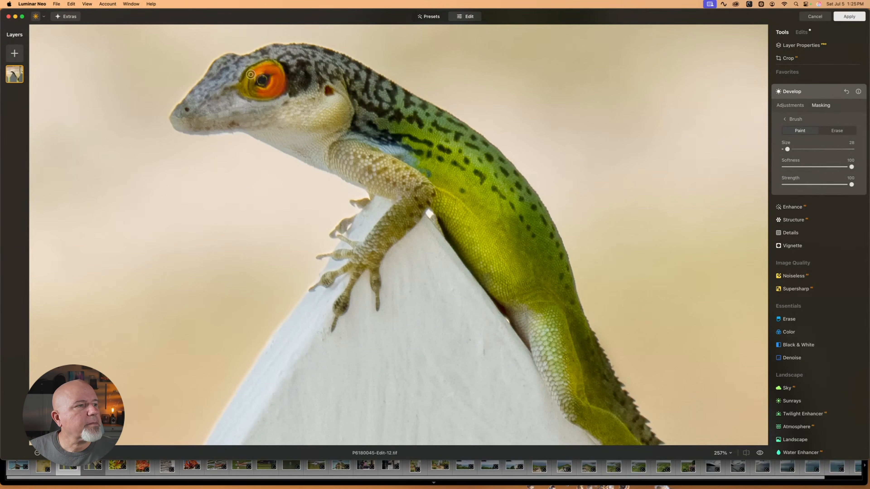
pyautogui.moveTo(251, 75)
pyautogui.mouseDown()
pyautogui.moveTo(261, 67)
pyautogui.moveTo(279, 77)
pyautogui.mouseUp()
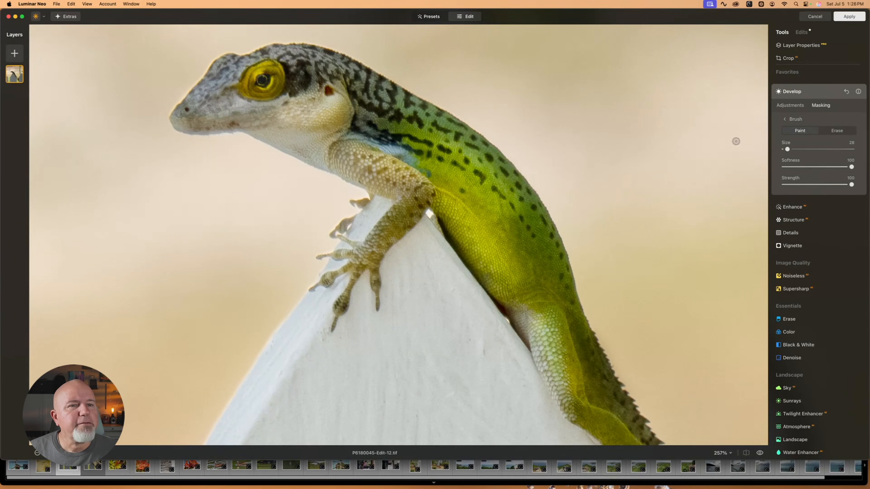
# - Raise the Exposure of the brushed eye slightly
pyautogui.click(789, 106)
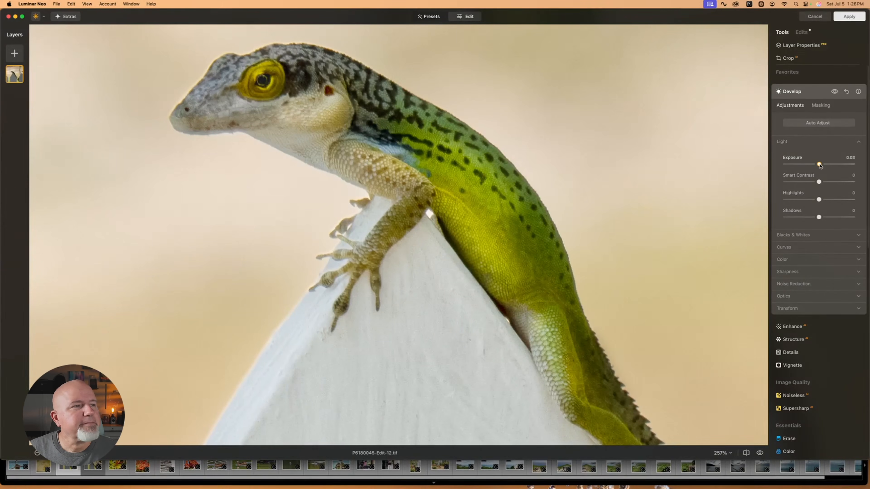
pyautogui.moveTo(821, 165); pyautogui.dragTo(821, 165)
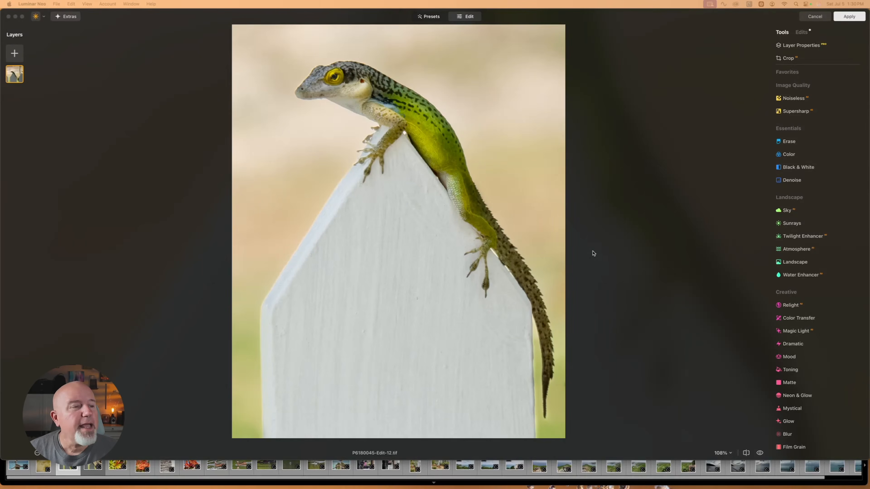
# - Try the Structure tool on the whole photo with Amount 100 and Boost 100
pyautogui.press('super+equal')
pyautogui.press('super+equal')
pyautogui.press('super+equal')
pyautogui.press('super+equal')
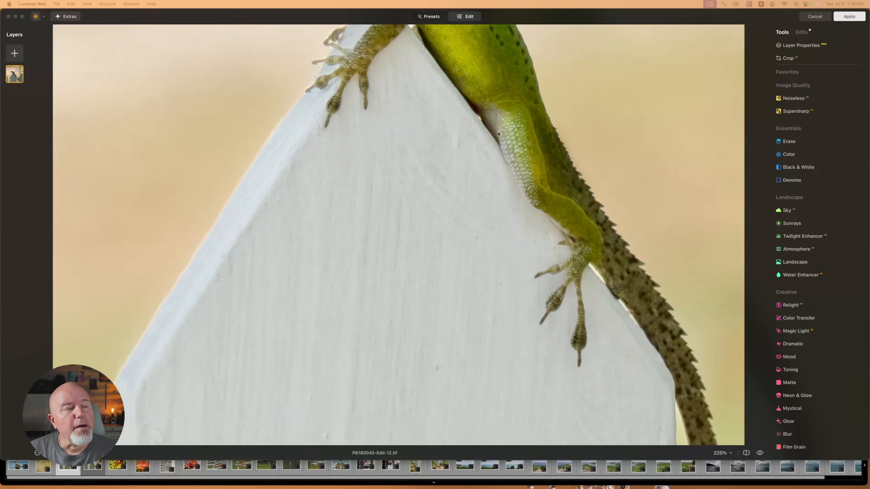
pyautogui.click(495, 112)
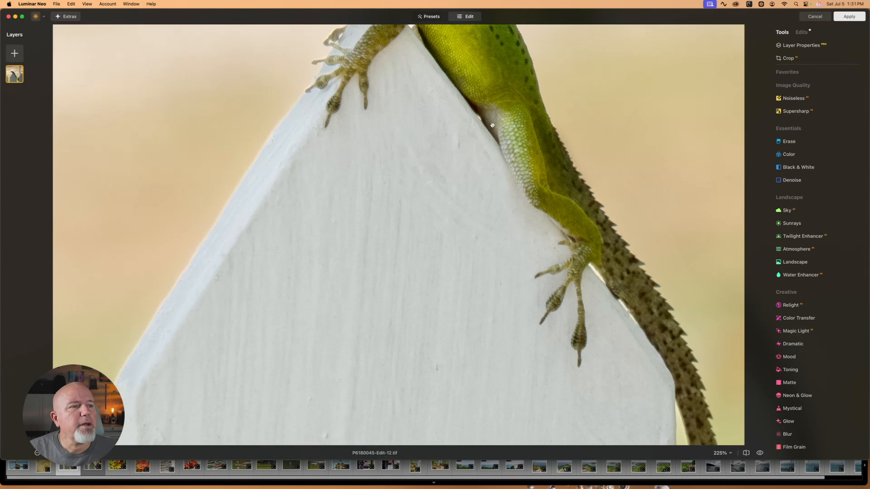
pyautogui.moveTo(492, 119); pyautogui.dragTo(476, 269)
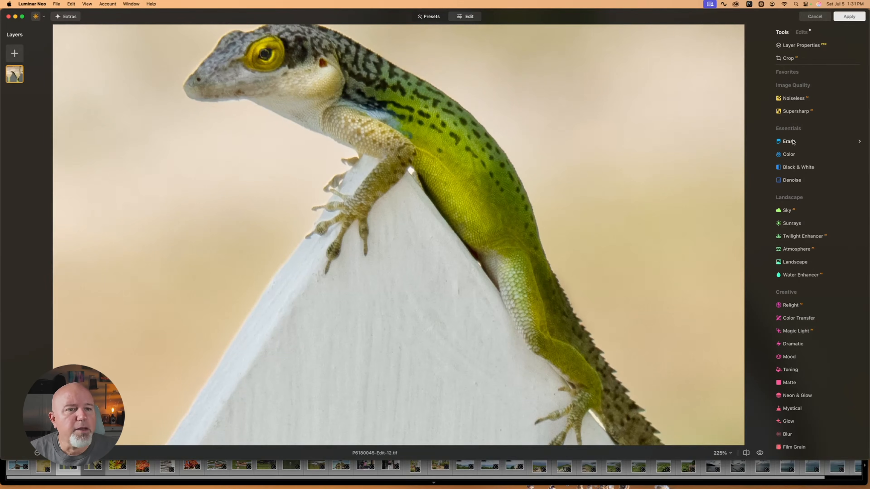
pyautogui.click(788, 114)
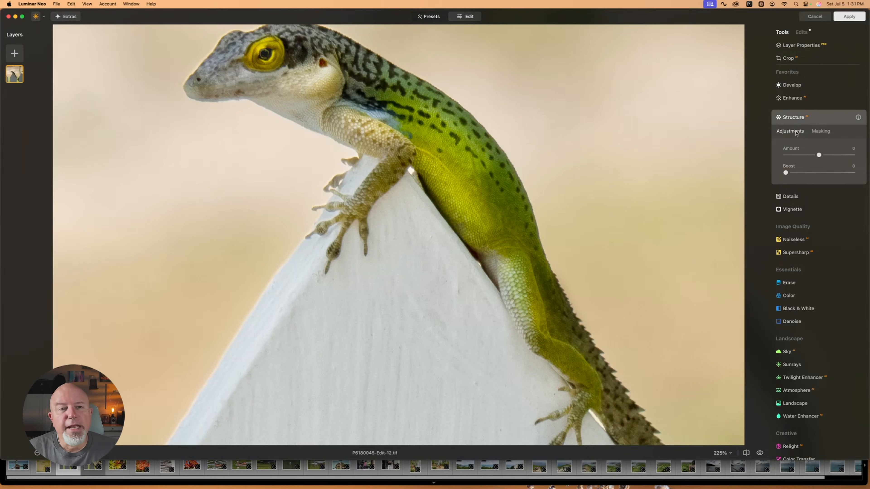
pyautogui.moveTo(819, 155); pyautogui.dragTo(859, 157)
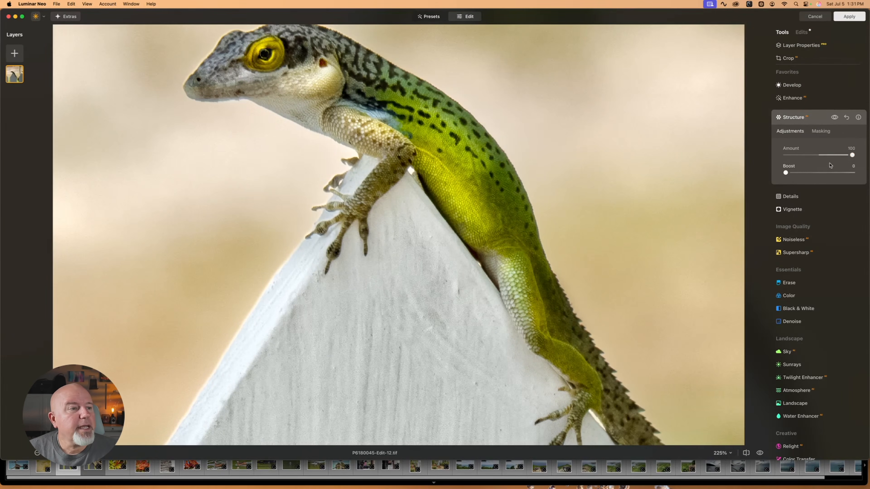
pyautogui.moveTo(785, 173); pyautogui.dragTo(855, 174)
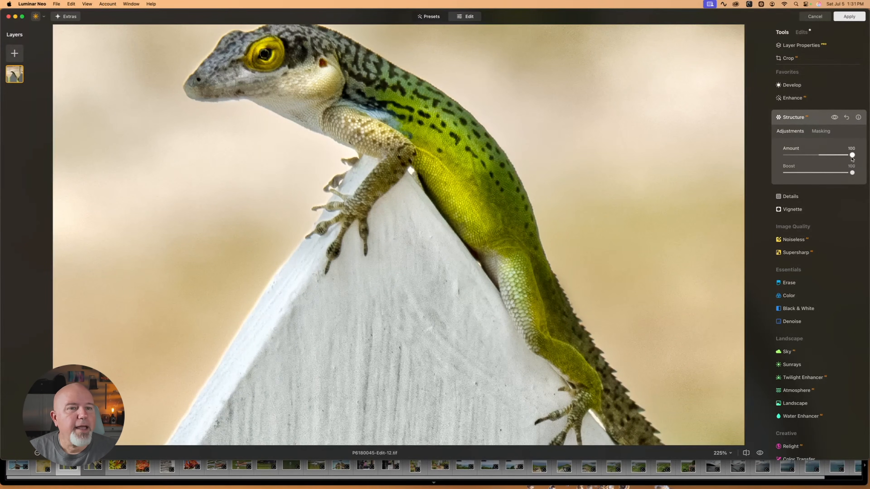
# - Try the Details tool on the whole photo with Small Details at 85, and test stronger Large Details
pyautogui.click(790, 197)
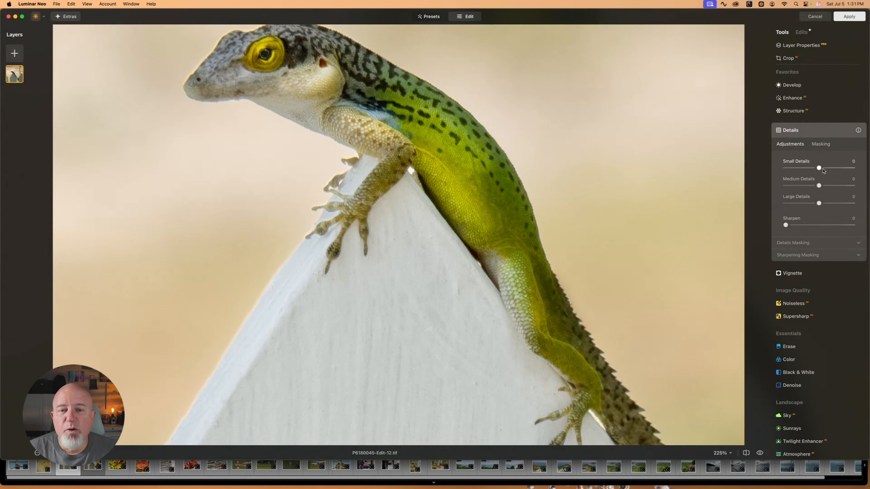
pyautogui.moveTo(820, 168); pyautogui.dragTo(848, 169)
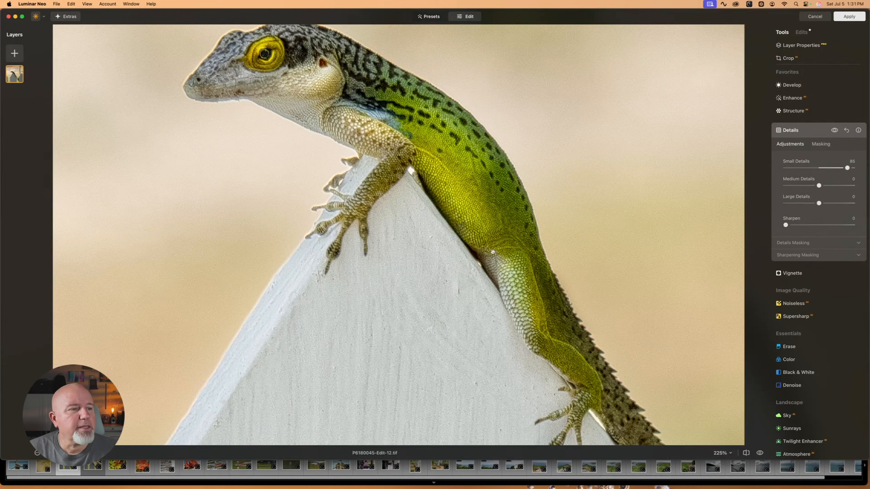
pyautogui.doubleClick(847, 168)
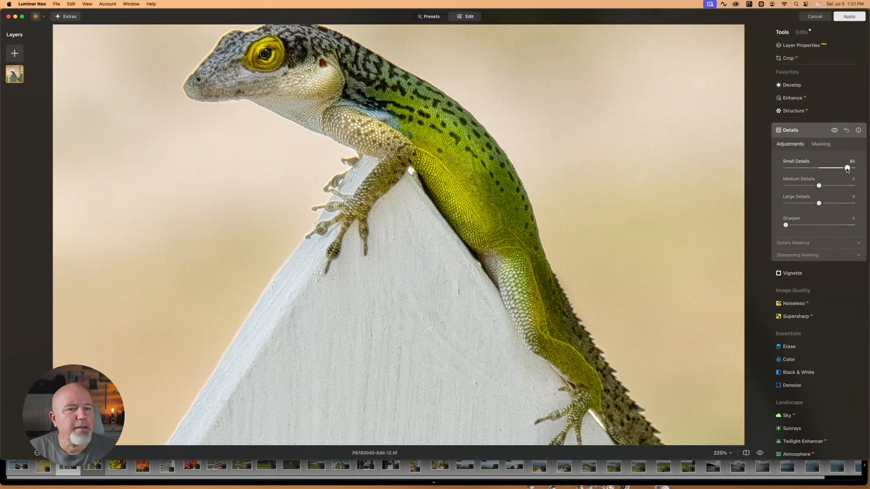
pyautogui.moveTo(819, 204); pyautogui.dragTo(847, 205)
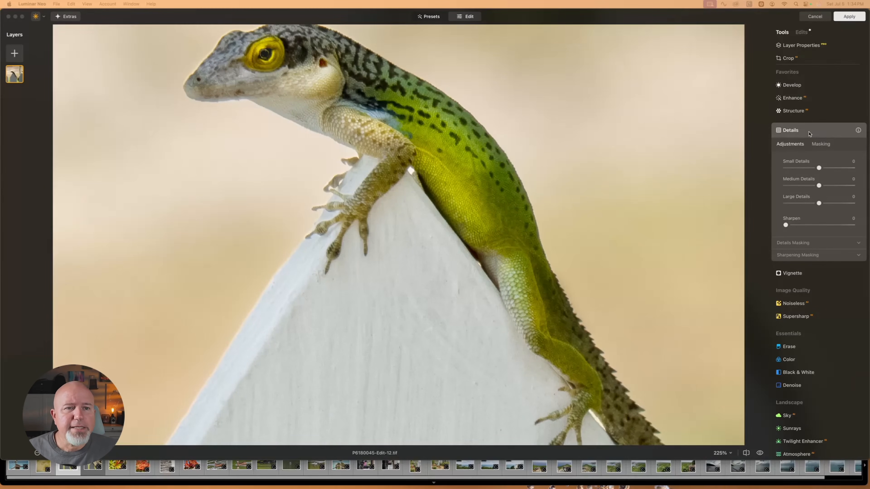
# - Mask the lizard's body in the Details tool using Object Select
pyautogui.click(821, 149)
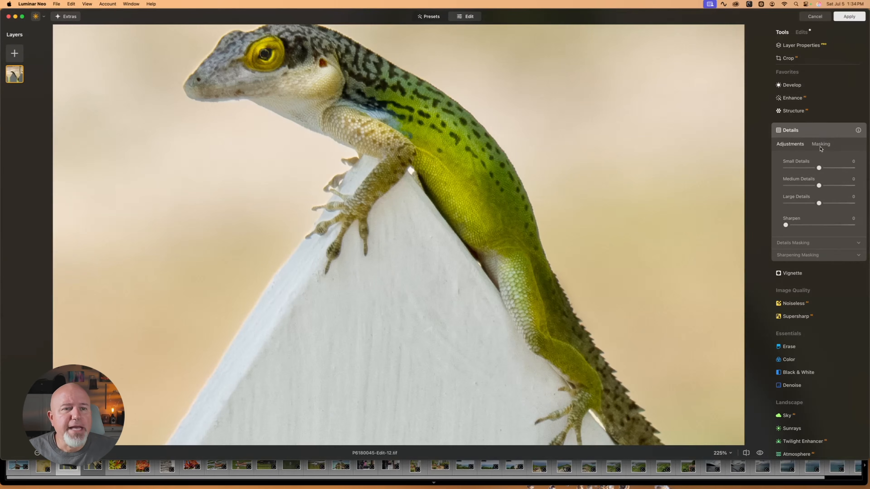
pyautogui.click(821, 147)
pyautogui.click(463, 186)
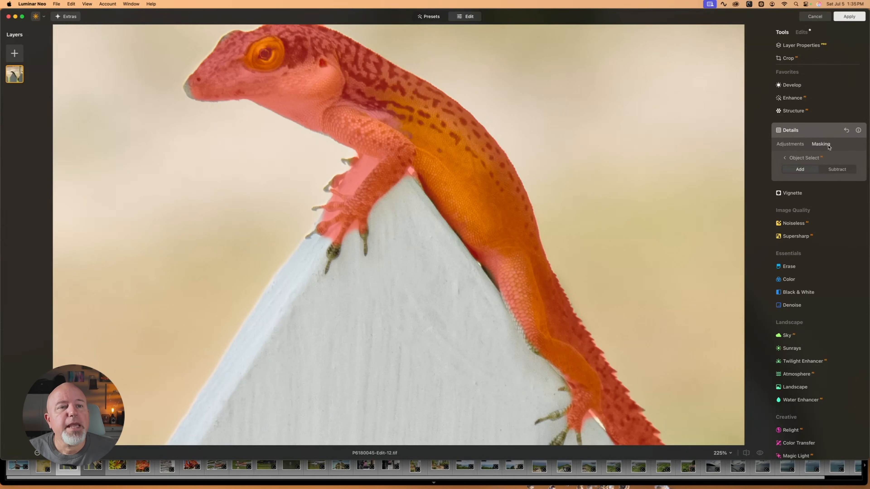
# - Erase the mask from the picket around the lizard's front leg and toes with a size 28 brush
pyautogui.click(785, 158)
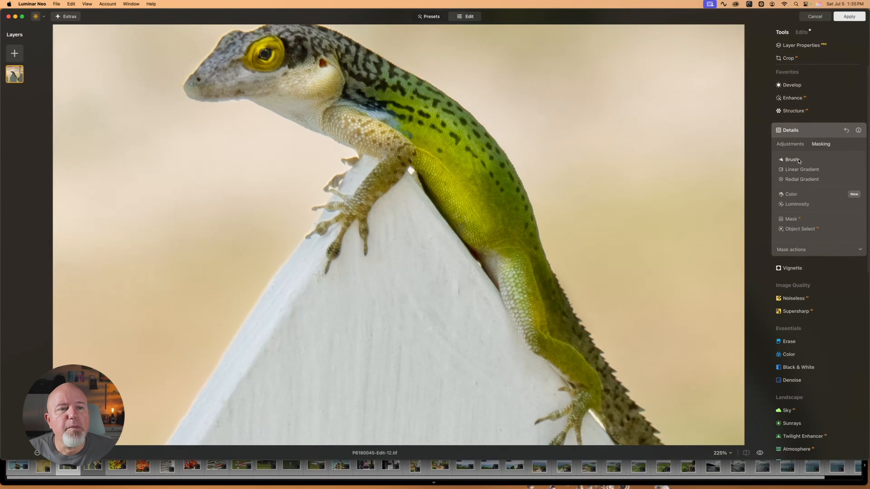
pyautogui.click(792, 159)
pyautogui.click(836, 169)
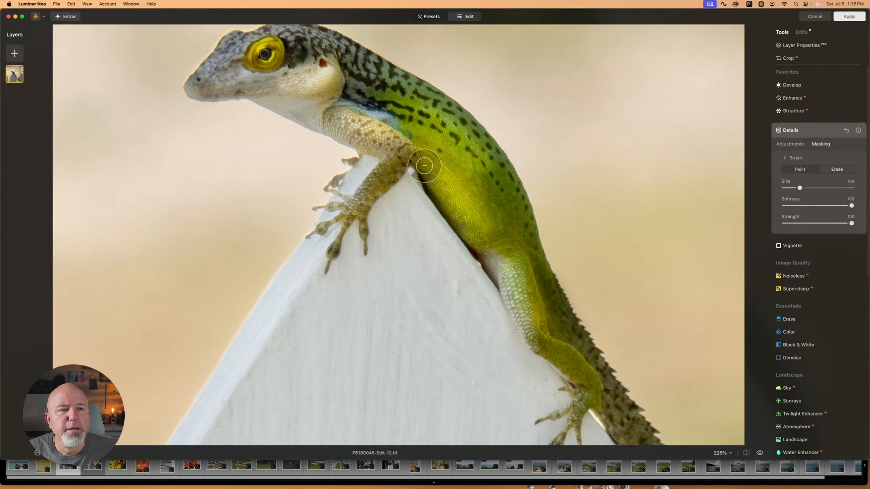
pyautogui.press('[')
pyautogui.press('[')
pyautogui.press('[')
pyautogui.press('[')
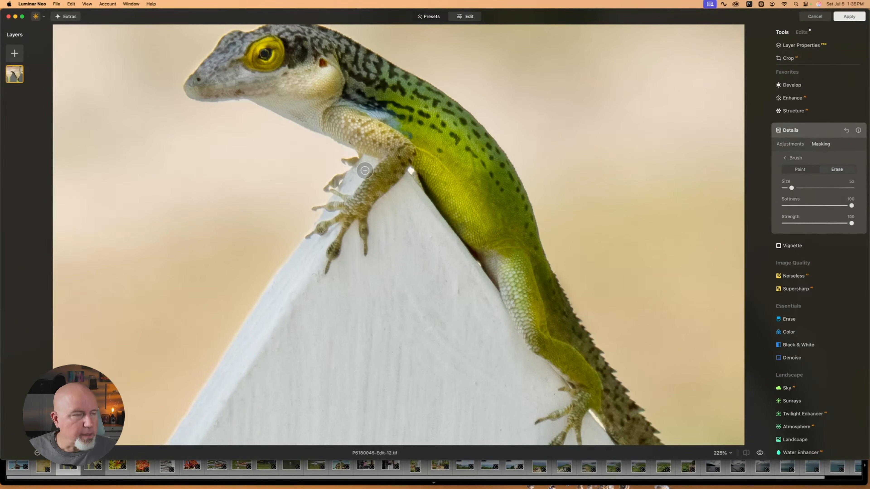
pyautogui.press('[')
pyautogui.press('[')
pyautogui.moveTo(367, 165)
pyautogui.mouseDown()
pyautogui.moveTo(344, 190)
pyautogui.moveTo(361, 161)
pyautogui.moveTo(341, 191)
pyautogui.moveTo(344, 181)
pyautogui.moveTo(330, 182)
pyautogui.moveTo(354, 169)
pyautogui.moveTo(346, 162)
pyautogui.moveTo(361, 165)
pyautogui.moveTo(356, 158)
pyautogui.moveTo(336, 189)
pyautogui.moveTo(353, 189)
pyautogui.moveTo(357, 161)
pyautogui.moveTo(412, 170)
pyautogui.mouseUp()
pyautogui.moveTo(331, 236)
pyautogui.mouseDown()
pyautogui.moveTo(337, 228)
pyautogui.moveTo(326, 211)
pyautogui.moveTo(343, 198)
pyautogui.moveTo(332, 201)
pyautogui.moveTo(353, 233)
pyautogui.mouseUp()
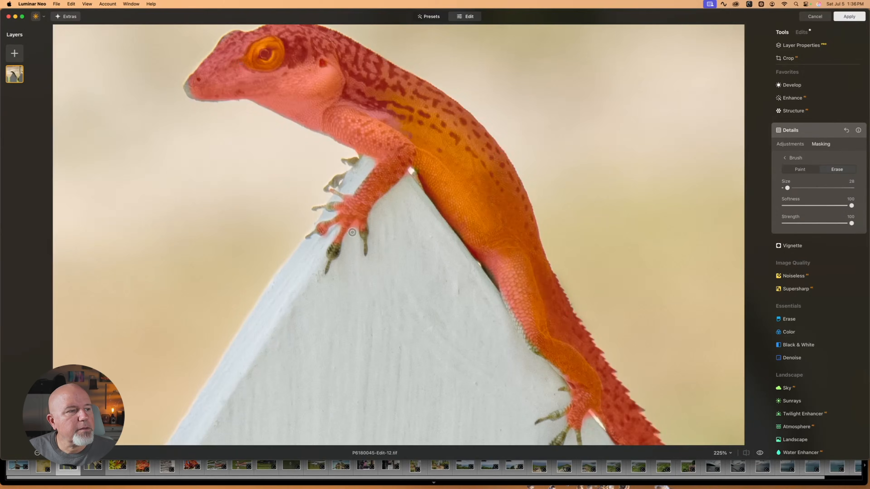
# - Sharpen the masked lizard with Small Details 39, Medium Details 30 and Large Details 36
pyautogui.click(790, 144)
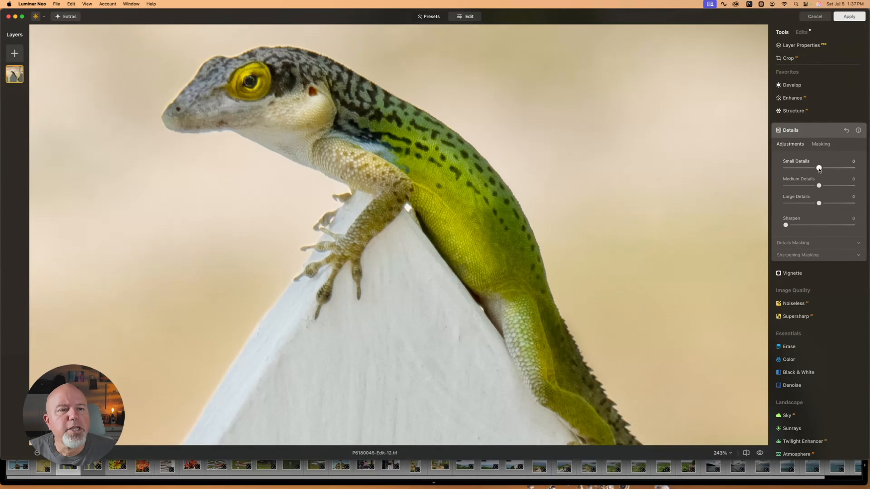
pyautogui.moveTo(819, 168); pyautogui.dragTo(831, 204)
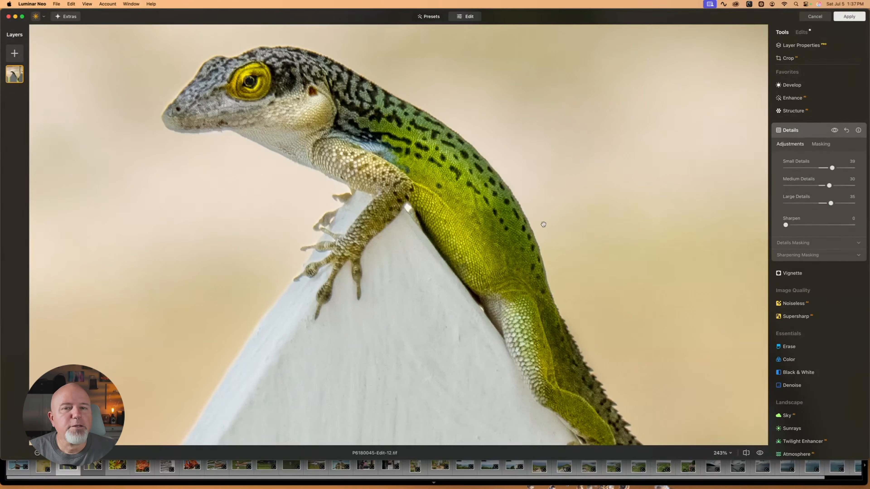
# - Mask the white picket with Object Select in the Details tool and set Small Details 26, Medium Details 17 and Large Details 14
pyautogui.doubleClick(544, 225)
pyautogui.doubleClick(434, 151)
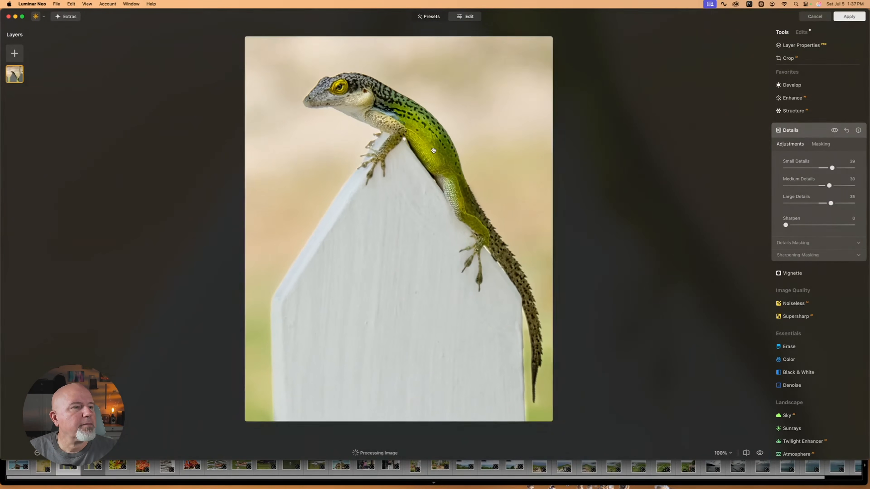
pyautogui.click(821, 144)
pyautogui.click(801, 171)
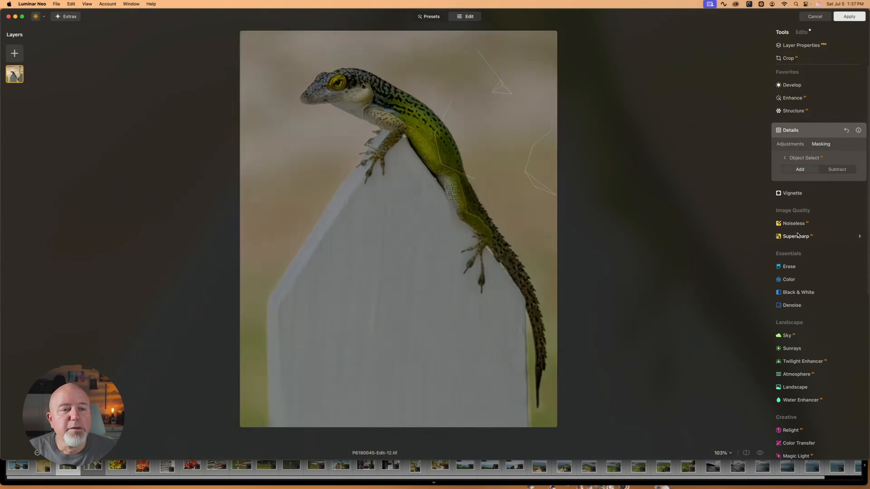
pyautogui.click(411, 266)
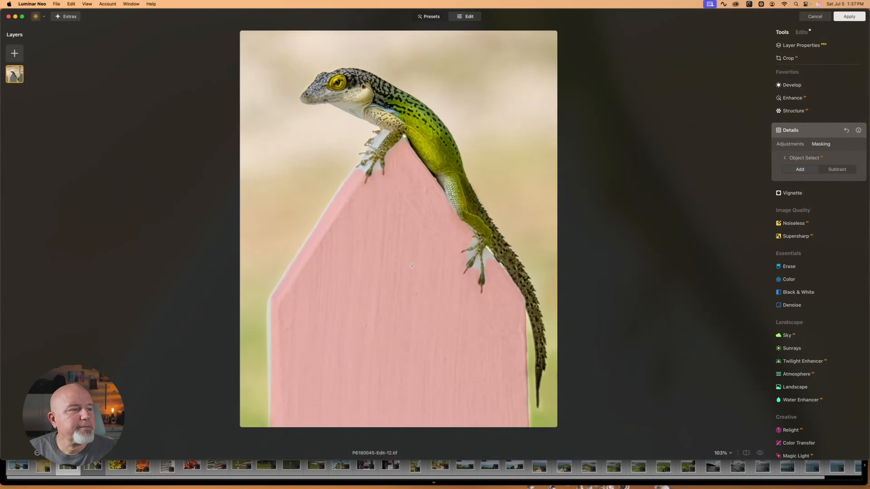
pyautogui.click(411, 266)
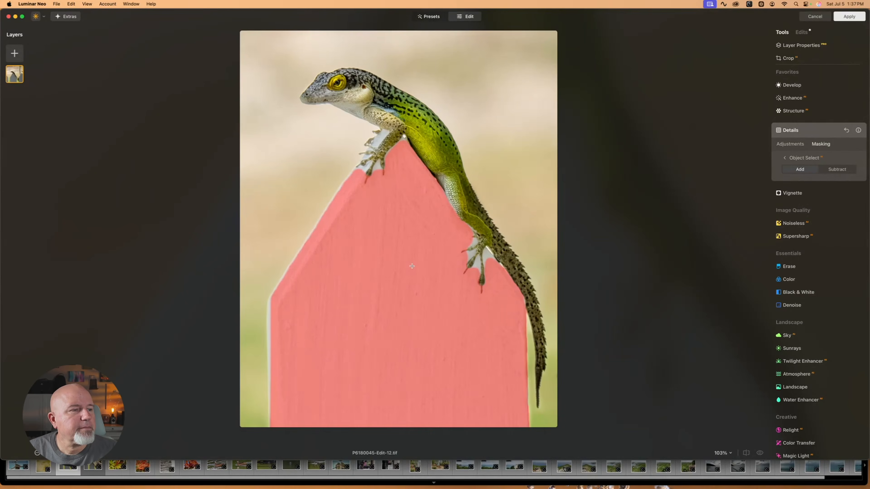
pyautogui.click(795, 158)
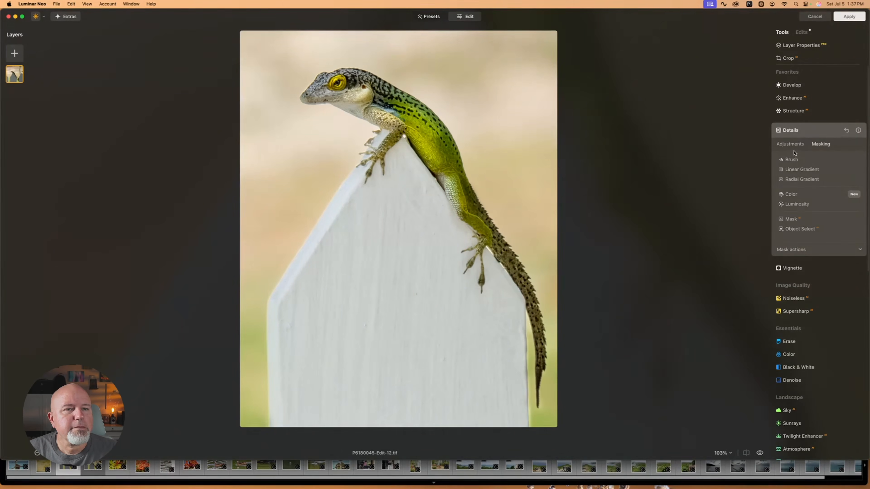
pyautogui.click(790, 145)
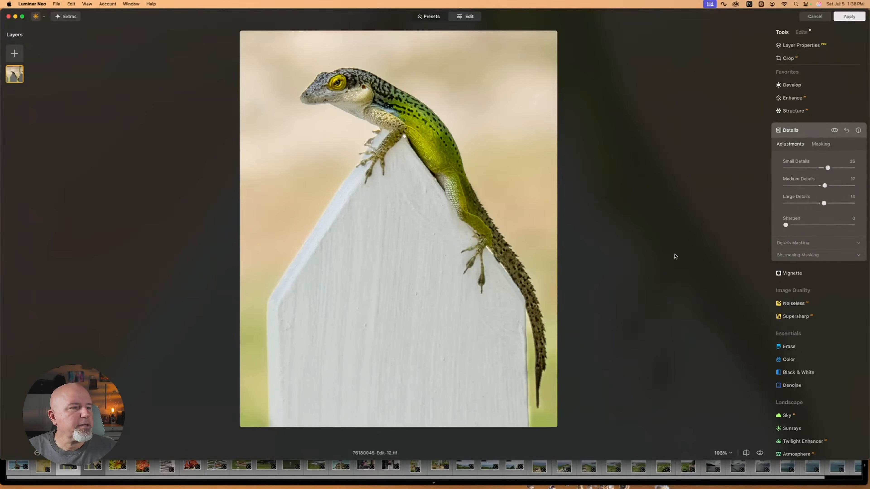
pyautogui.click(791, 130)
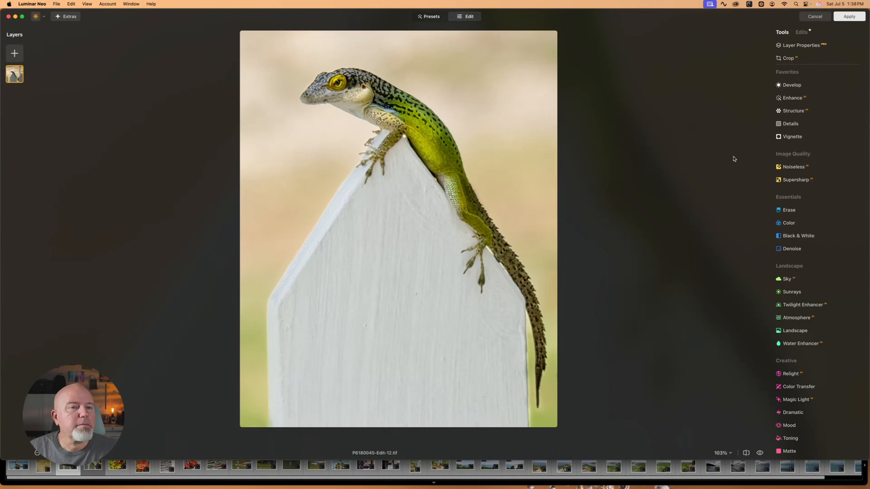
# - Darken the edges of the photo slightly with the Vignette tool
pyautogui.click(792, 137)
pyautogui.moveTo(819, 179); pyautogui.dragTo(803, 179)
pyautogui.moveTo(798, 180); pyautogui.dragTo(802, 181)
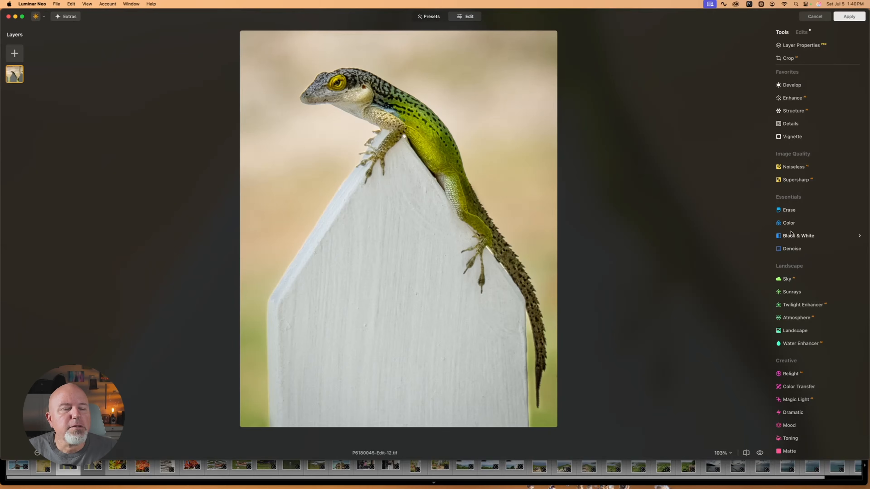
# - Increase the photo's Vibrance with the Color tool
pyautogui.click(789, 223)
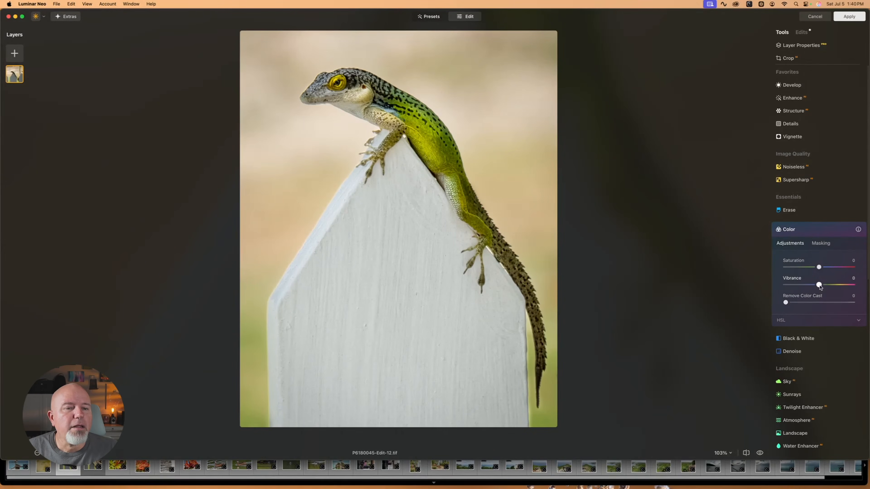
pyautogui.moveTo(820, 287); pyautogui.dragTo(834, 286)
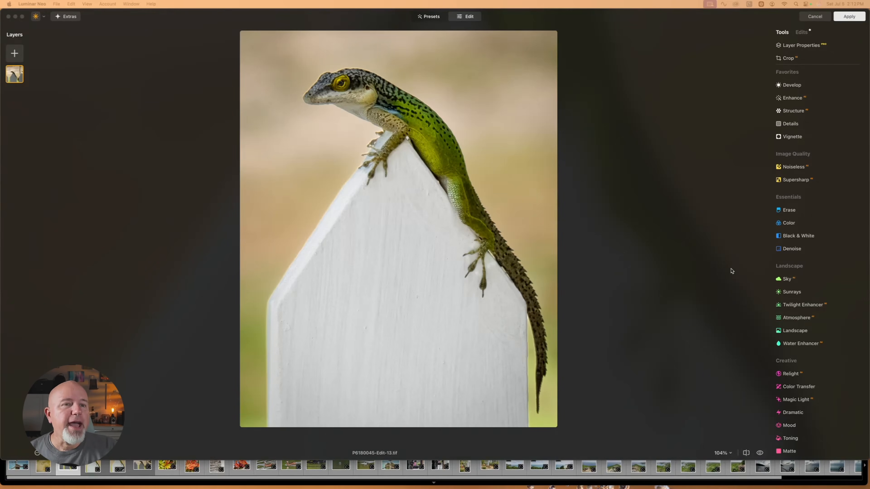
# - Compare the edited lizard photo with the original, using the full preview and the split before/after view
pyautogui.click(760, 453)
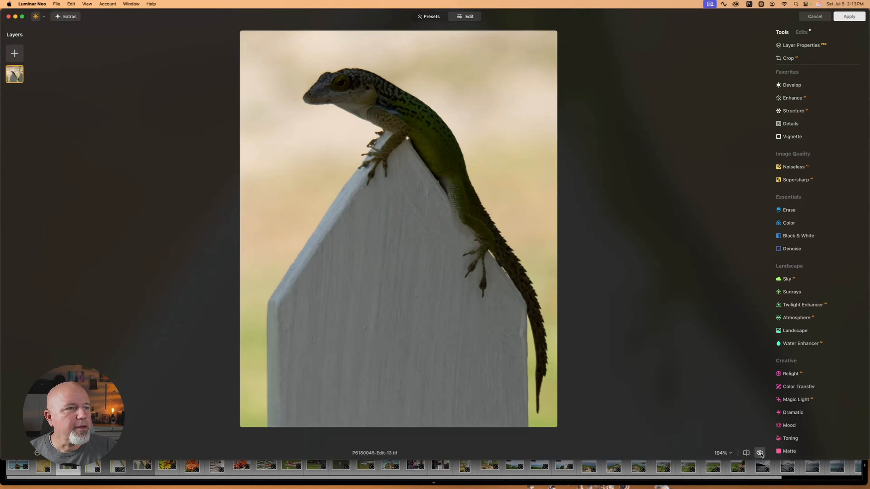
pyautogui.click(760, 454)
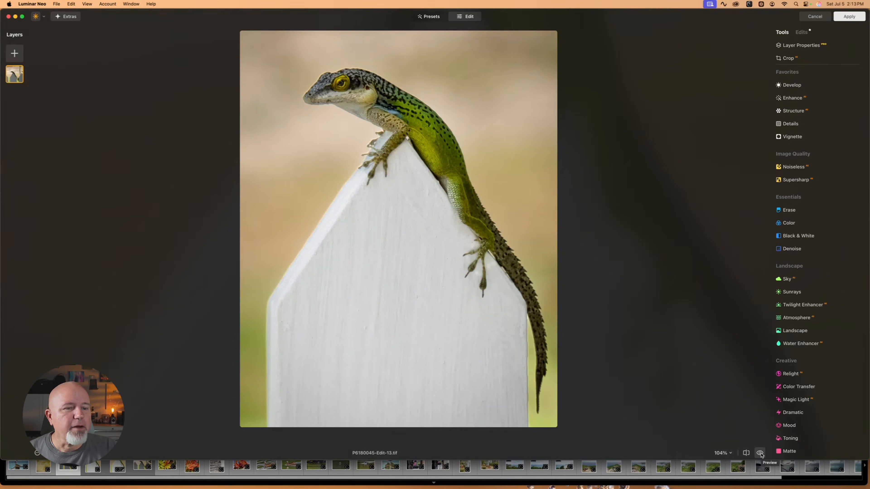
pyautogui.click(760, 453)
pyautogui.click(760, 454)
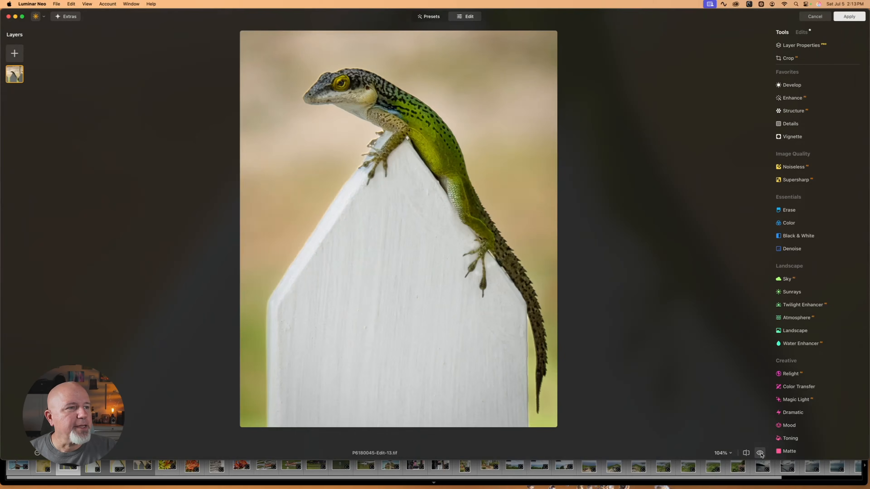
pyautogui.click(746, 453)
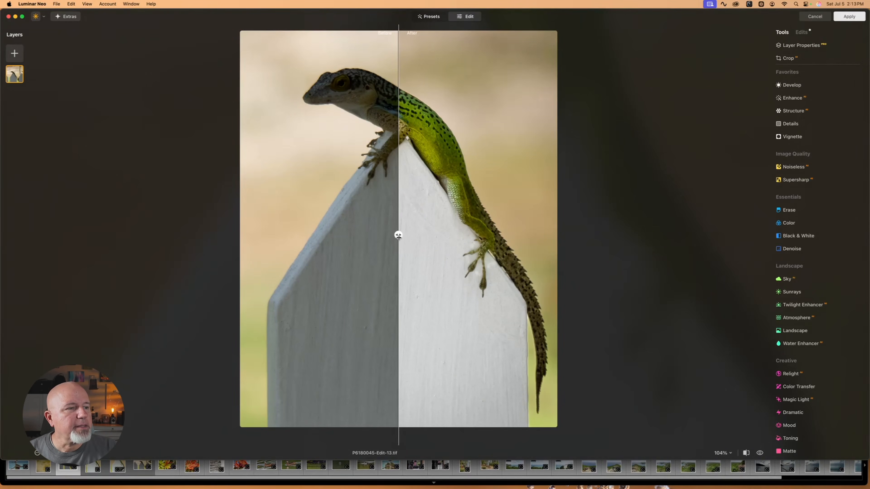
pyautogui.moveTo(397, 236); pyautogui.dragTo(253, 224)
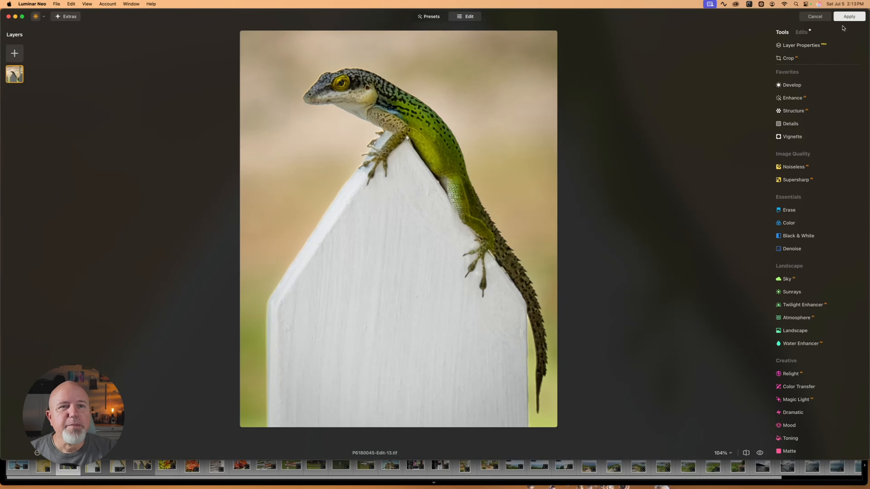
# - Apply the edits to return to Lightroom Classic and bring up its file commands
pyautogui.click(848, 18)
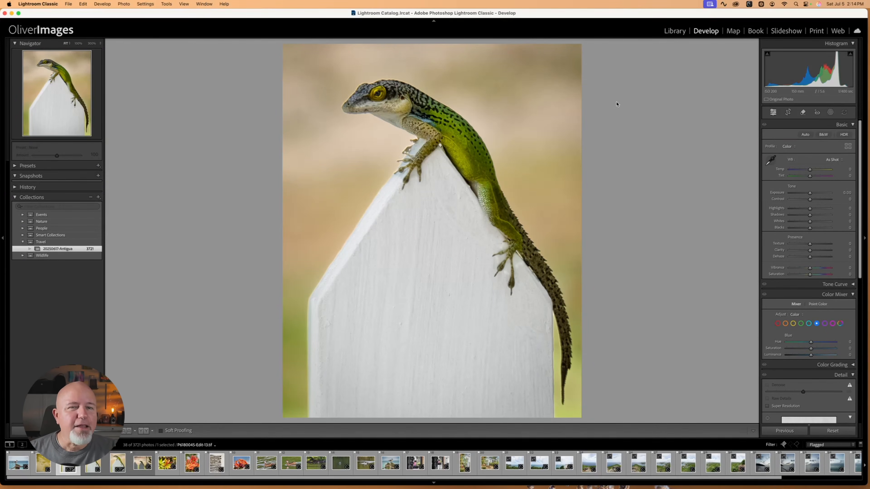
pyautogui.click(68, 4)
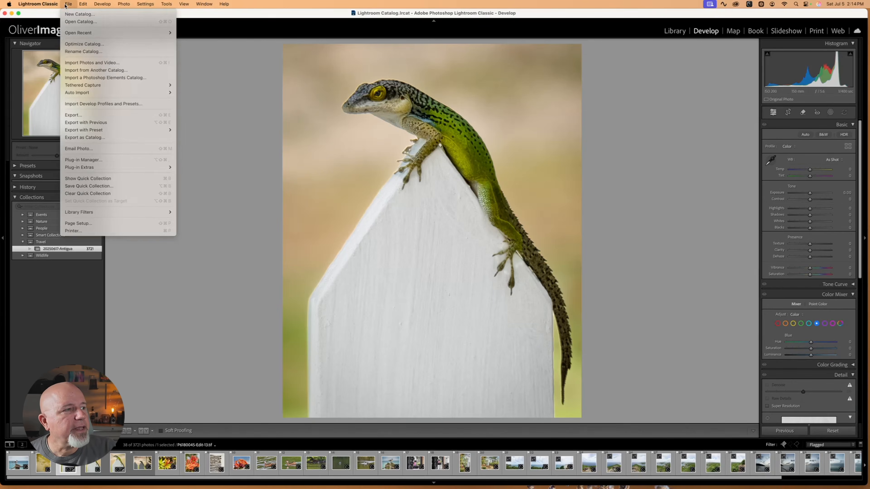